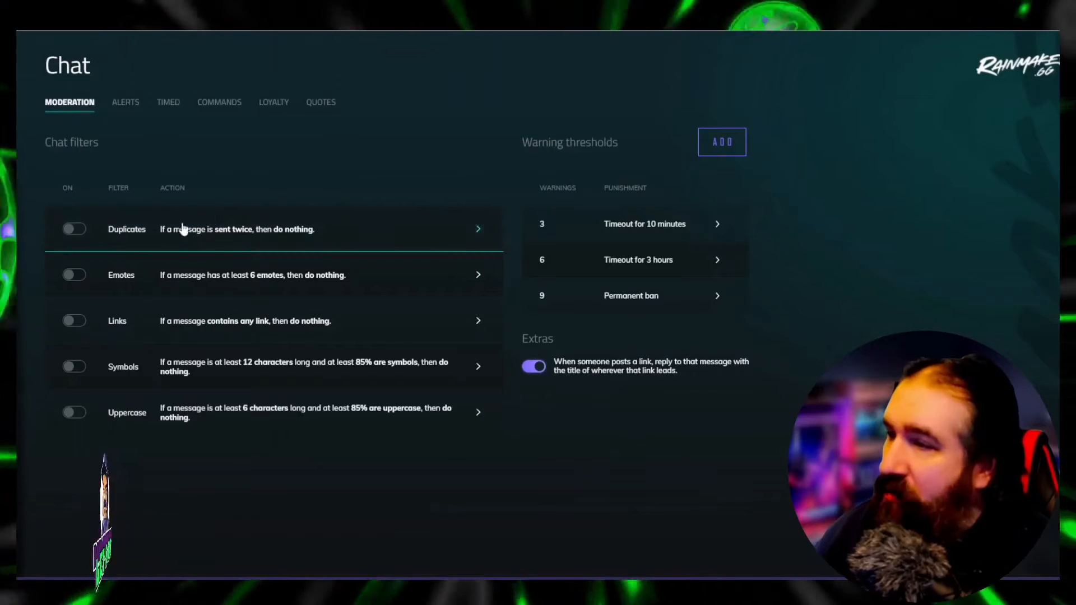
# Step: Open the chat alerts and select the text "Thank you for hosting the channel" in the Host alert's message
pyautogui.click(126, 103)
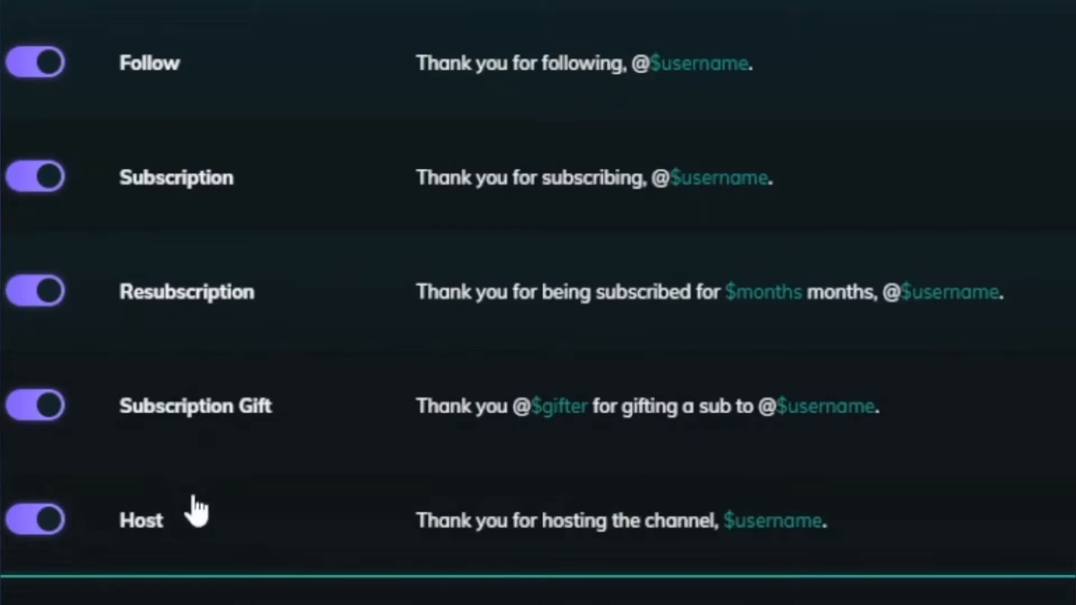
pyautogui.scroll(-3, 194, 499)
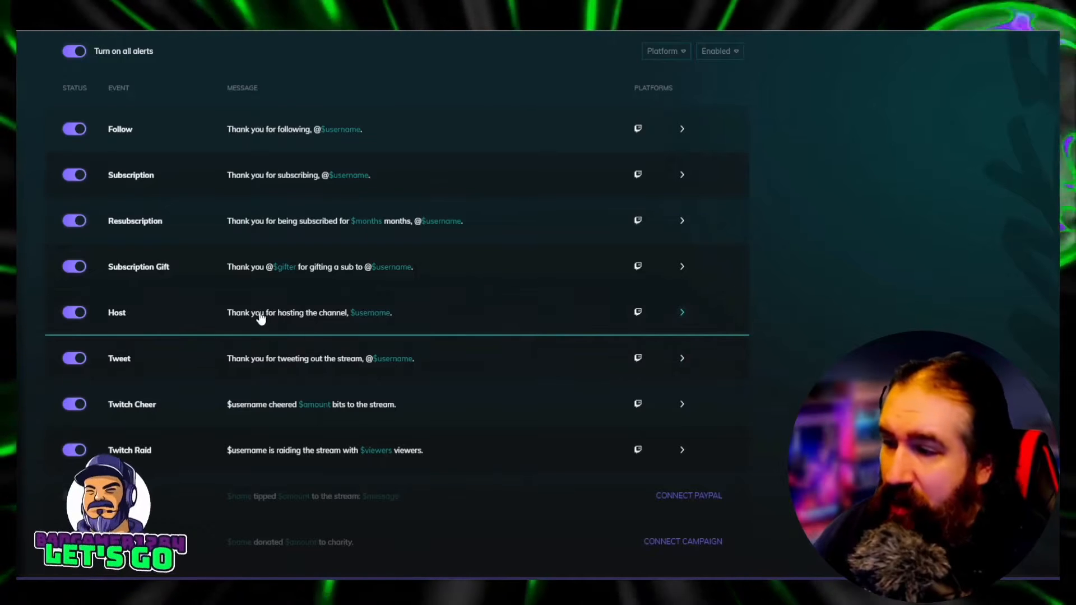
pyautogui.moveTo(228, 319); pyautogui.dragTo(306, 324)
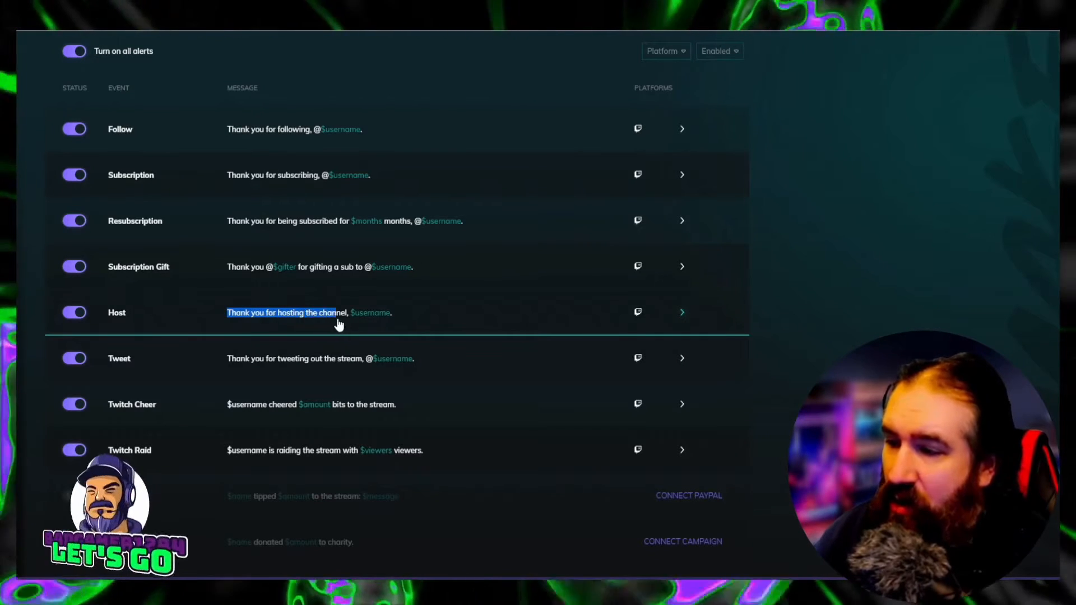
pyautogui.moveTo(348, 325); pyautogui.dragTo(347, 324)
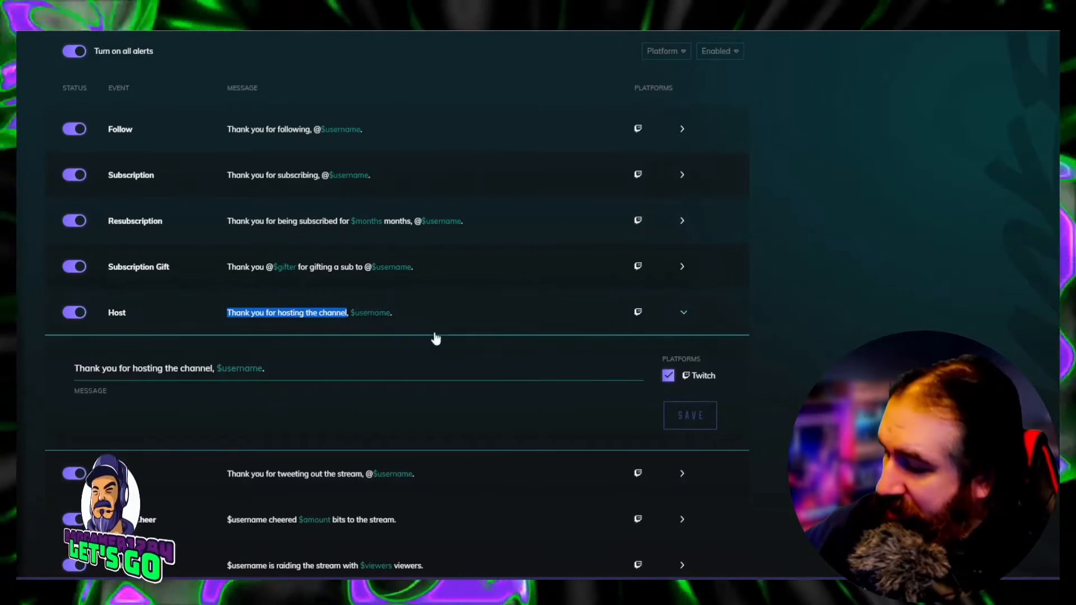
# Step: Switch to Touch Portal and open the On Event settings of the first empty button on the Host page
pyautogui.click(887, 301)
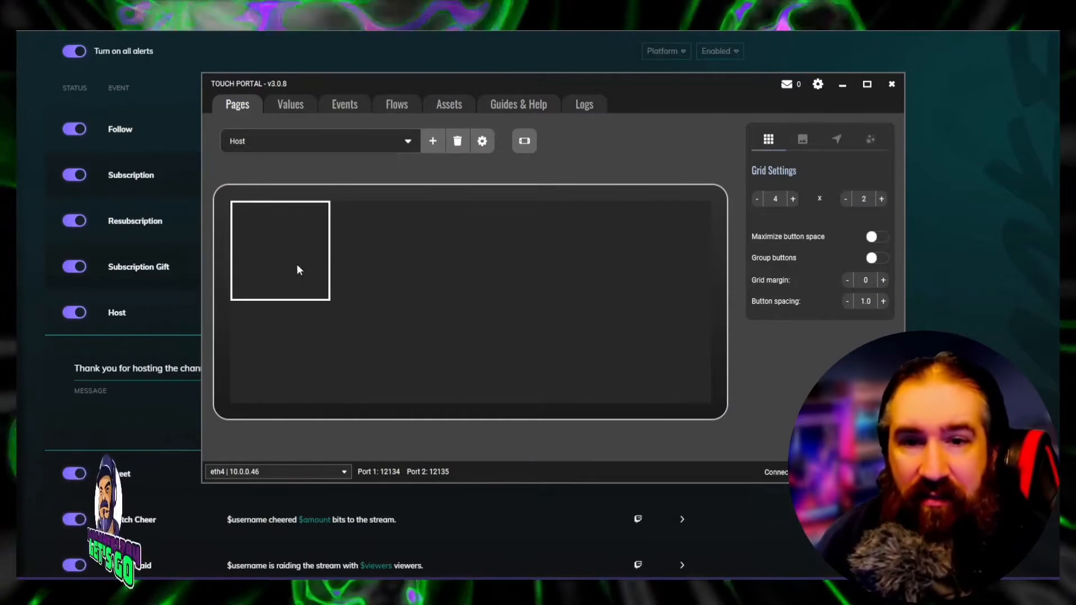
pyautogui.click(257, 241)
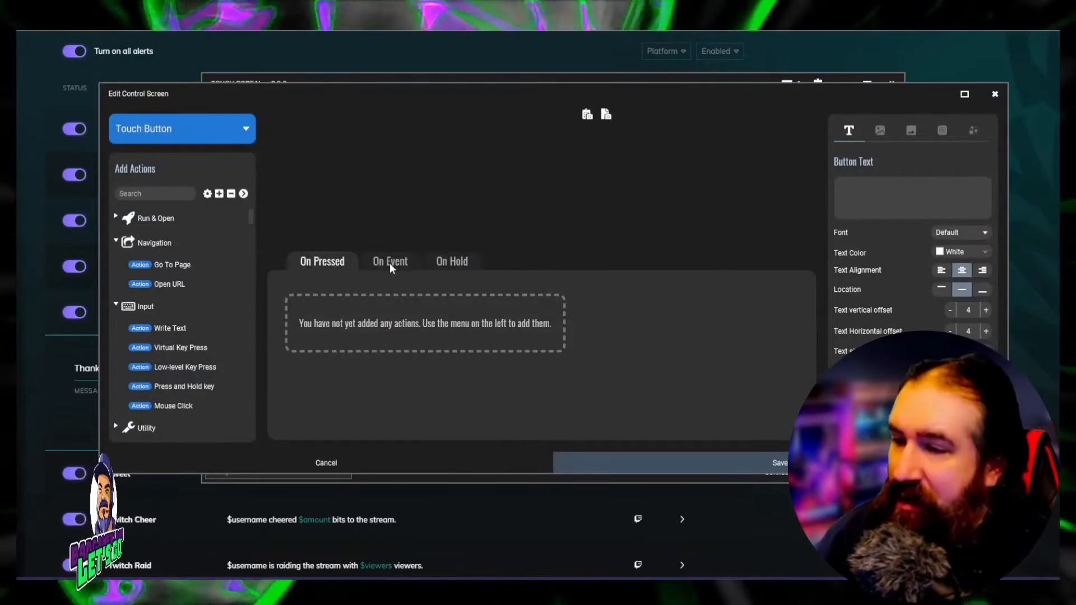
pyautogui.click(390, 261)
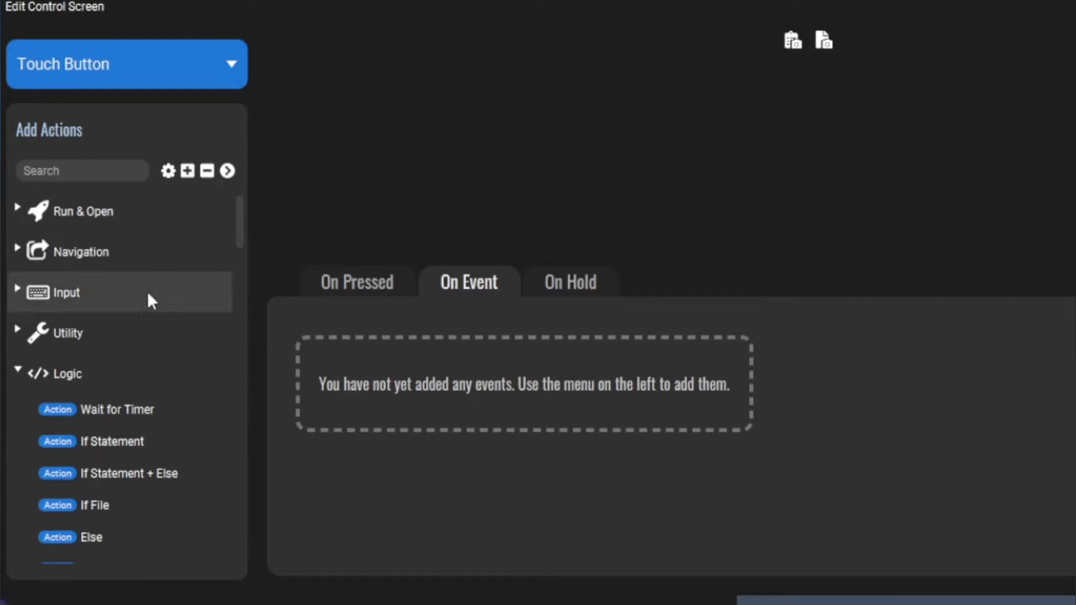
# Step: Add the Twitch On Chat Message Event for everyone's messages that contain "Thank you for hosting the channel"
pyautogui.scroll(-15, 147, 293)
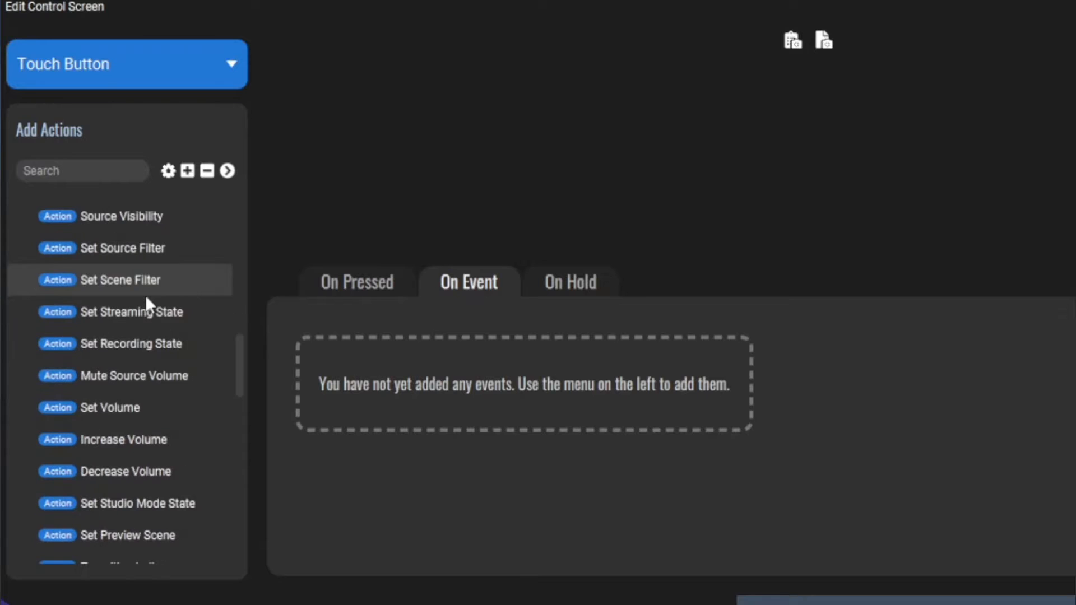
pyautogui.scroll(-12, 146, 300)
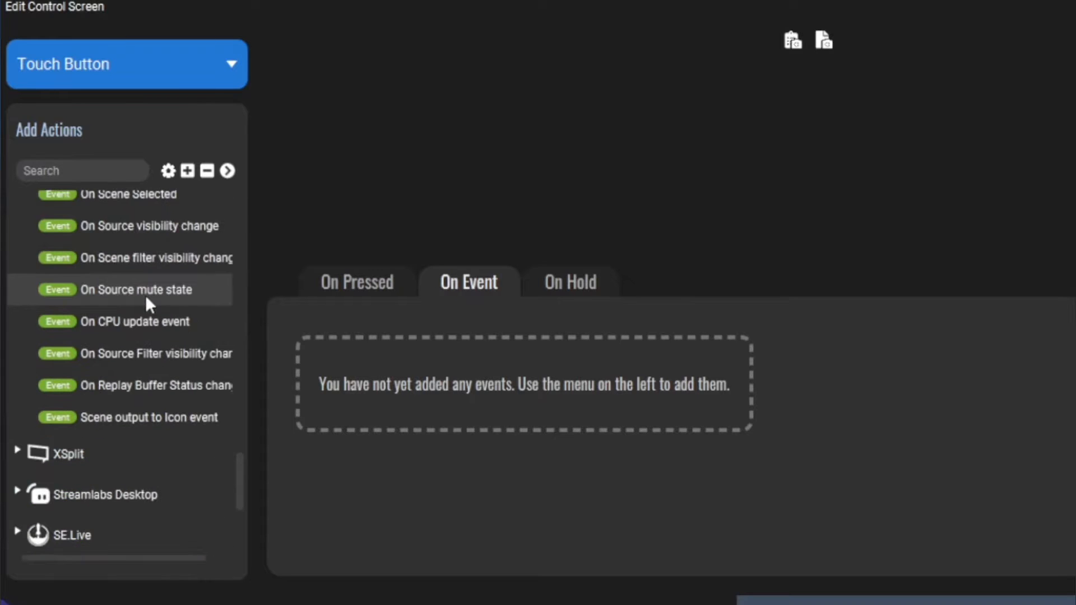
pyautogui.scroll(-5, 145, 295)
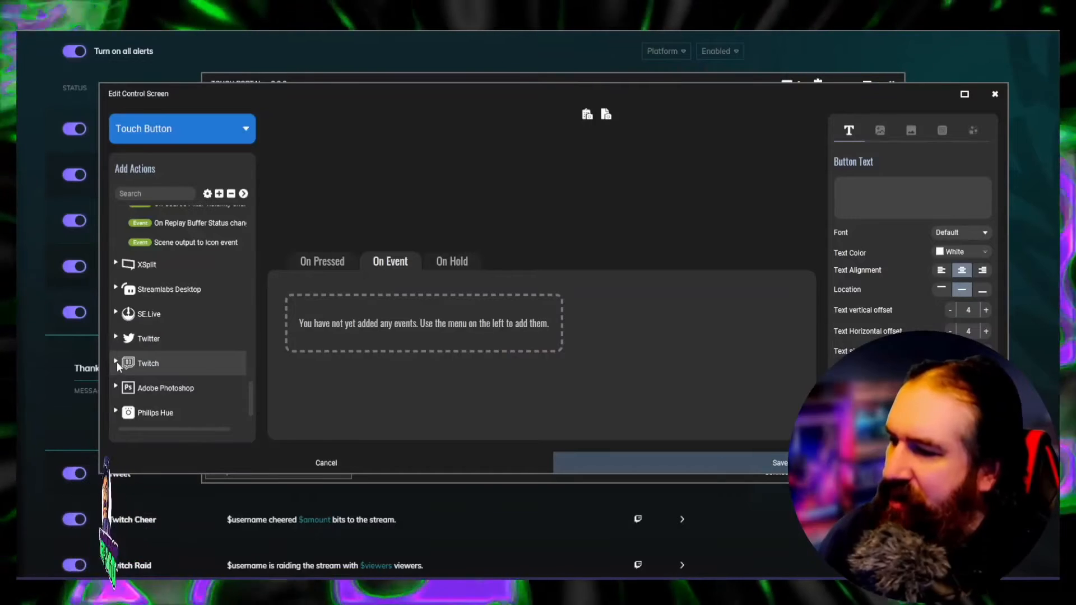
pyautogui.scroll(3, 120, 359)
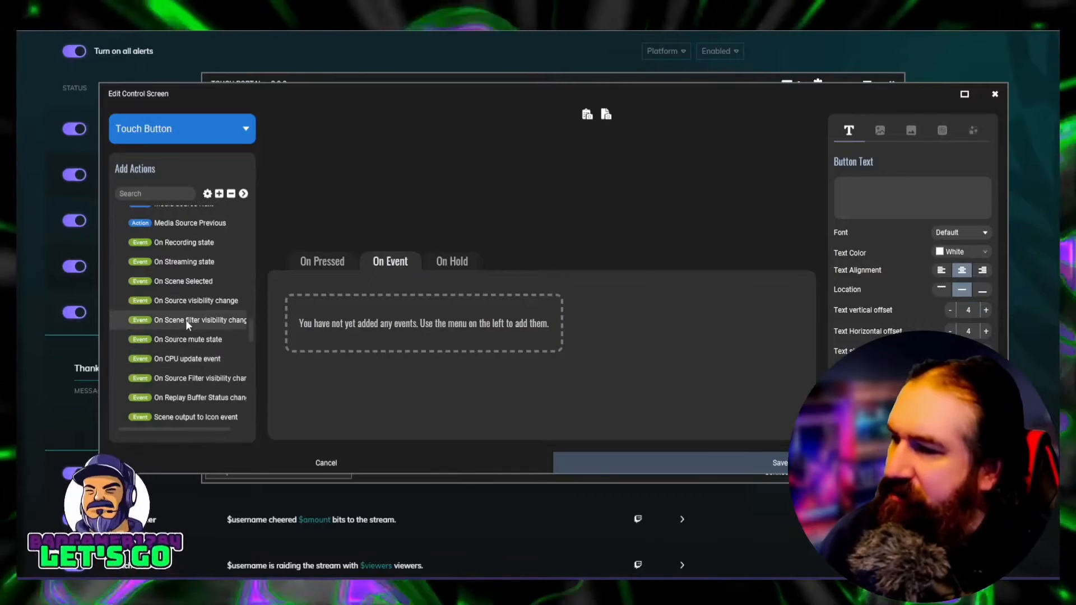
pyautogui.scroll(-3, 207, 295)
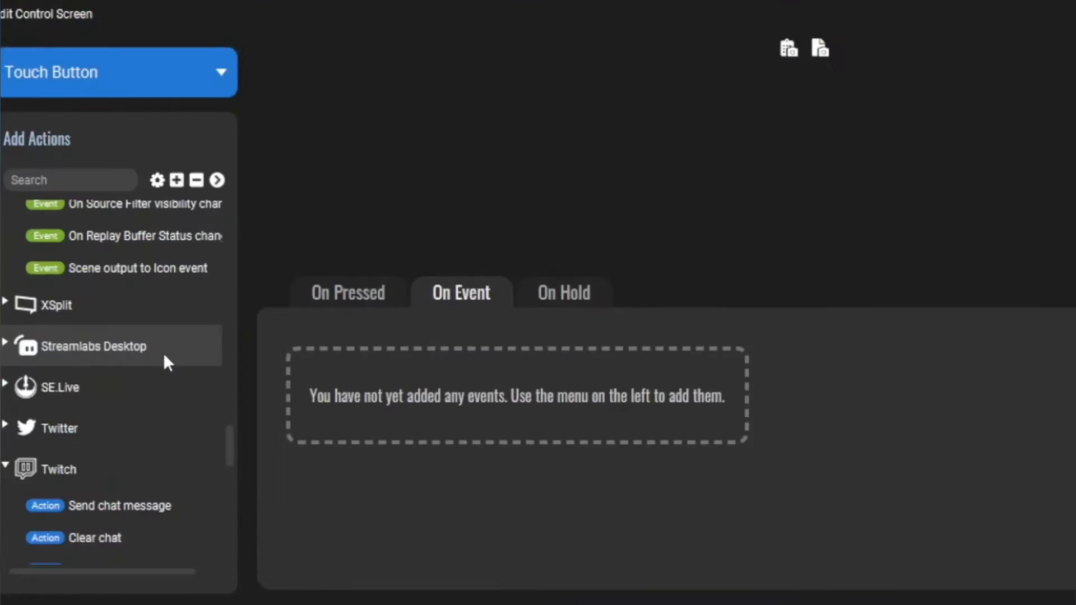
pyautogui.scroll(3, 163, 352)
pyautogui.scroll(2, 170, 323)
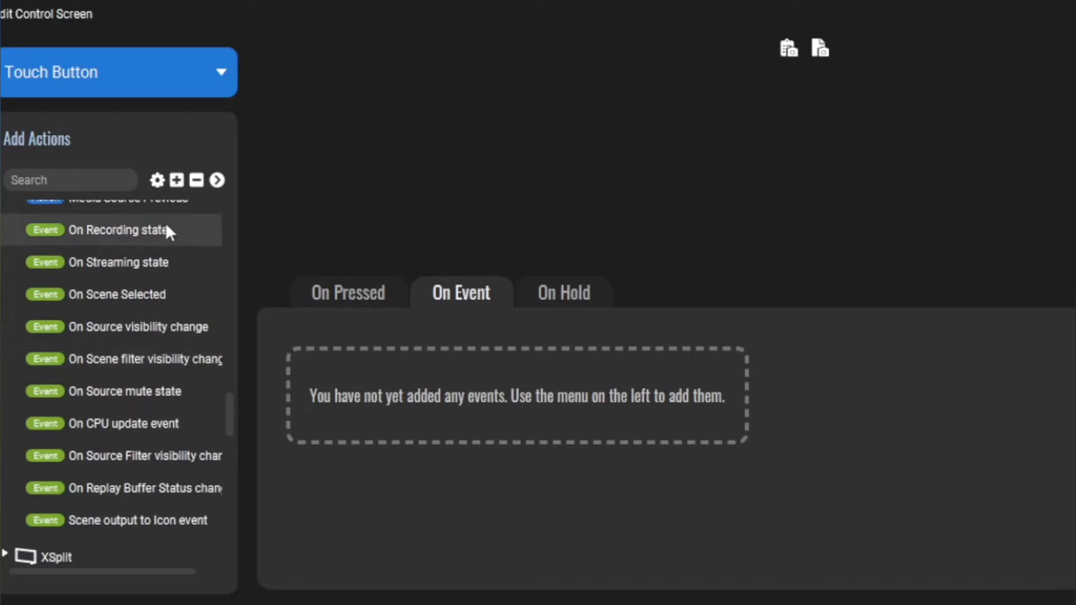
pyautogui.scroll(-6, 101, 345)
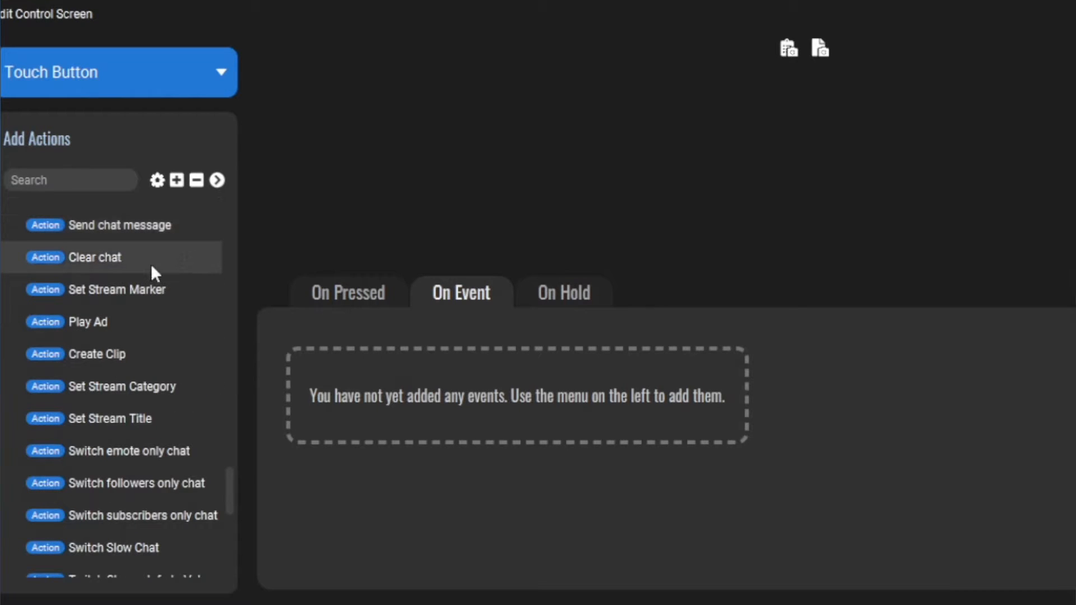
pyautogui.scroll(2, 151, 266)
pyautogui.scroll(-8, 152, 302)
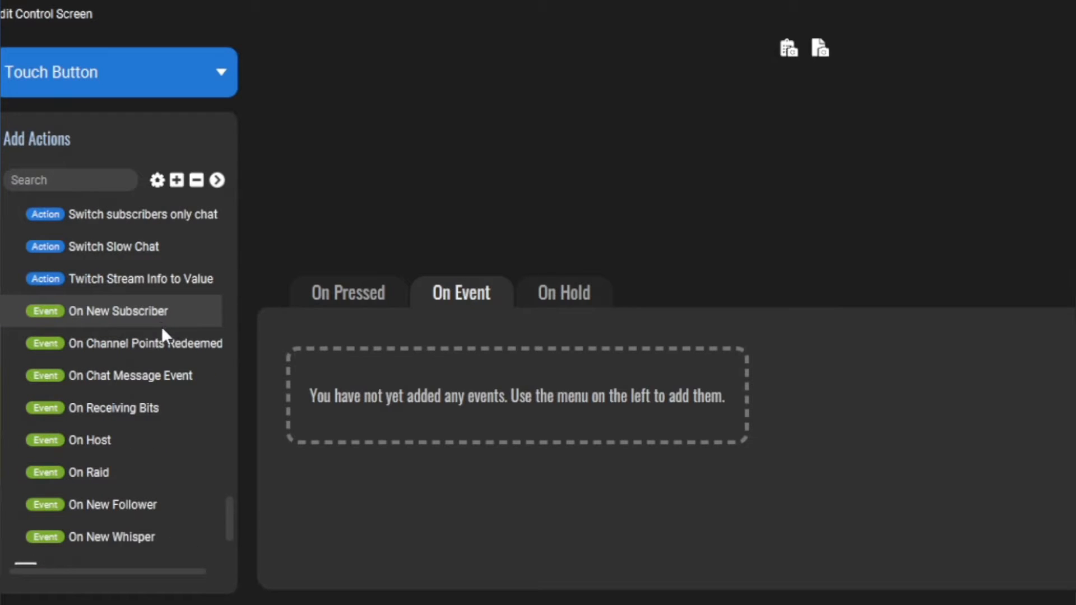
pyautogui.click(151, 375)
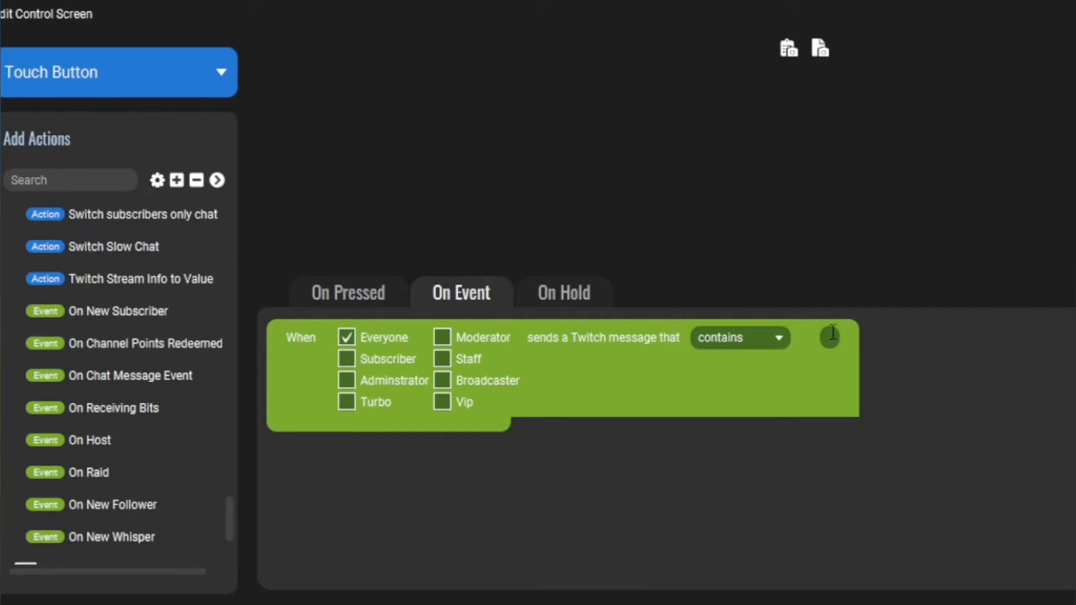
pyautogui.write('Thank you for hosting the channel')
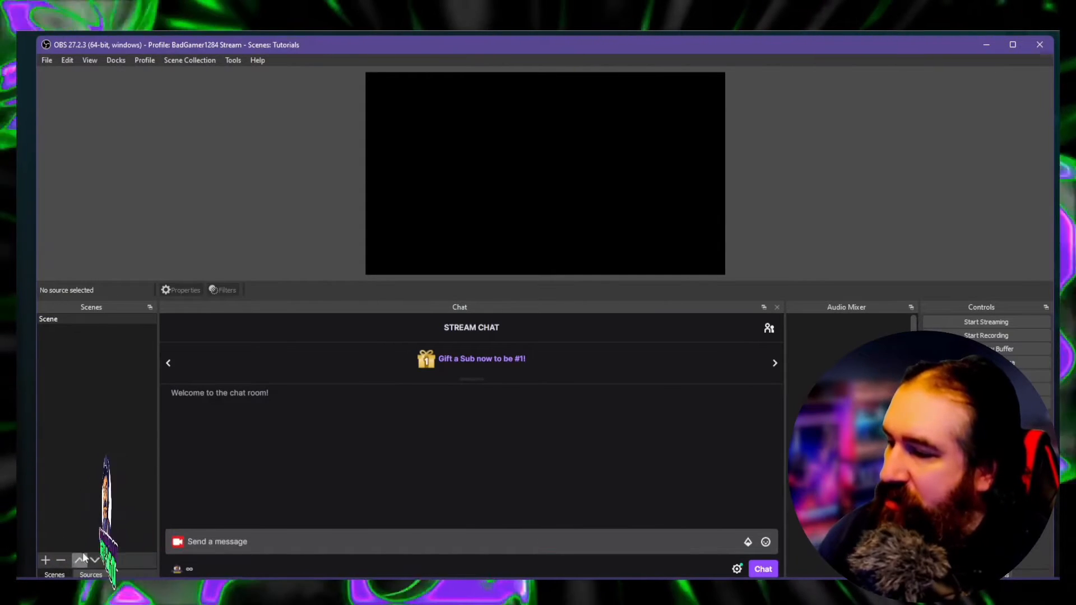
# Step: Switch to OBS and add a new visible Media Source with its default name to the scene named Scene
pyautogui.click(74, 322)
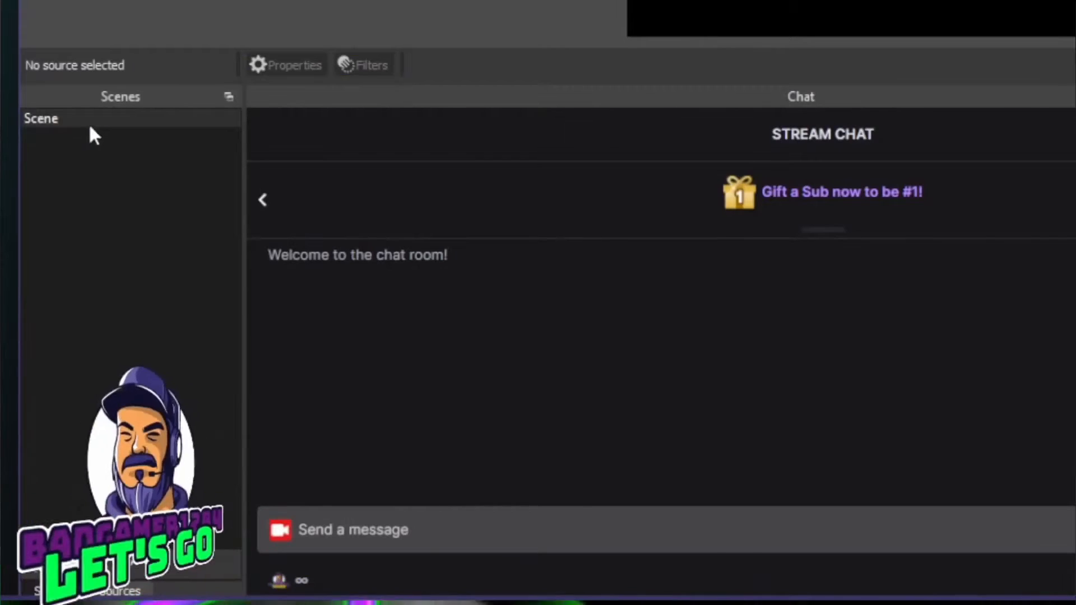
pyautogui.click(120, 591)
pyautogui.click(36, 555)
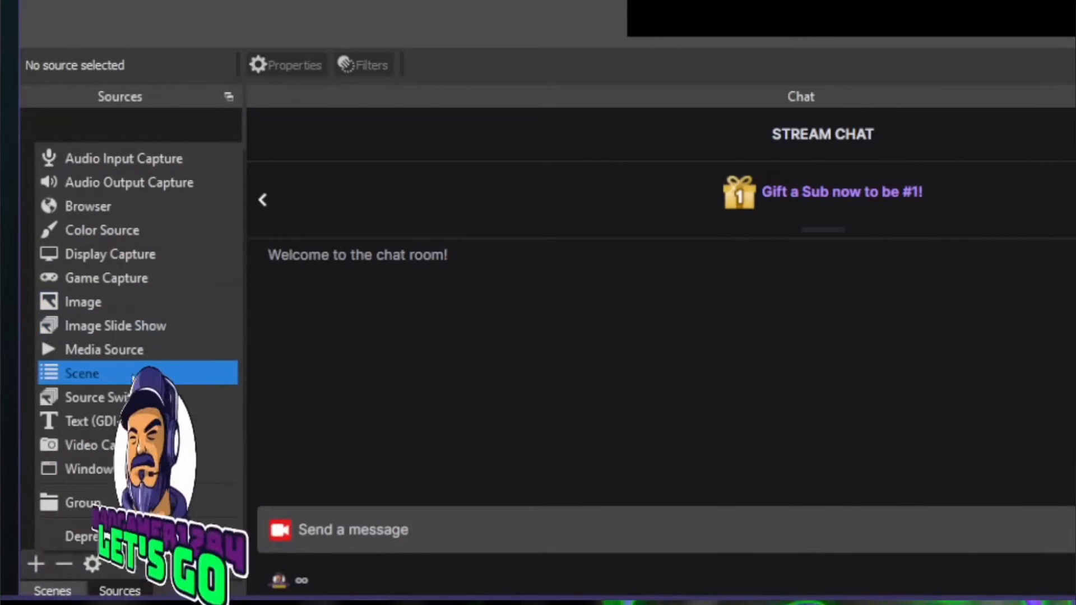
pyautogui.click(134, 350)
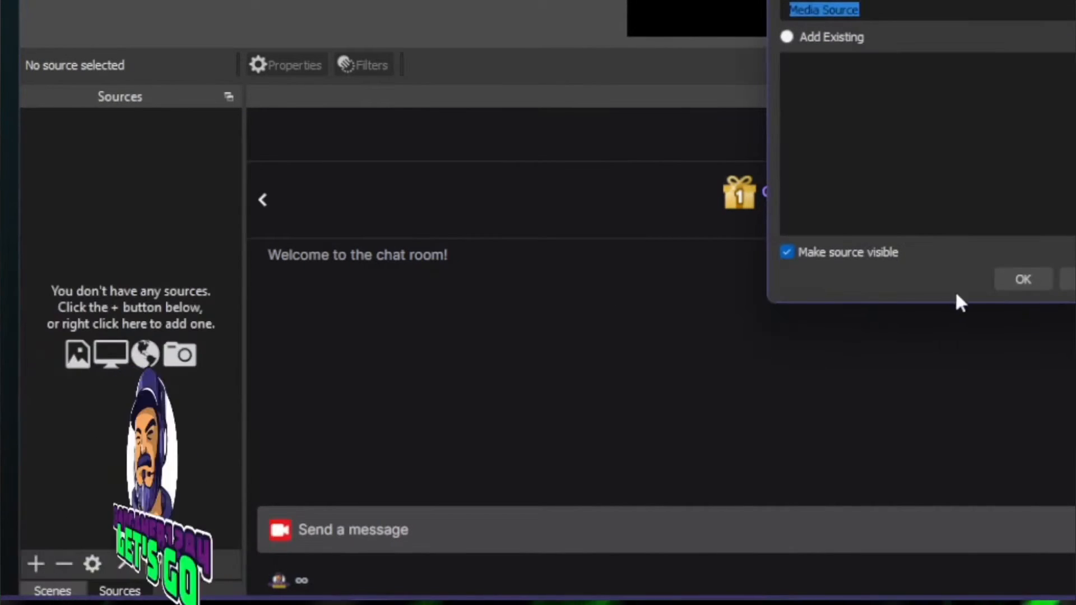
pyautogui.click(1026, 279)
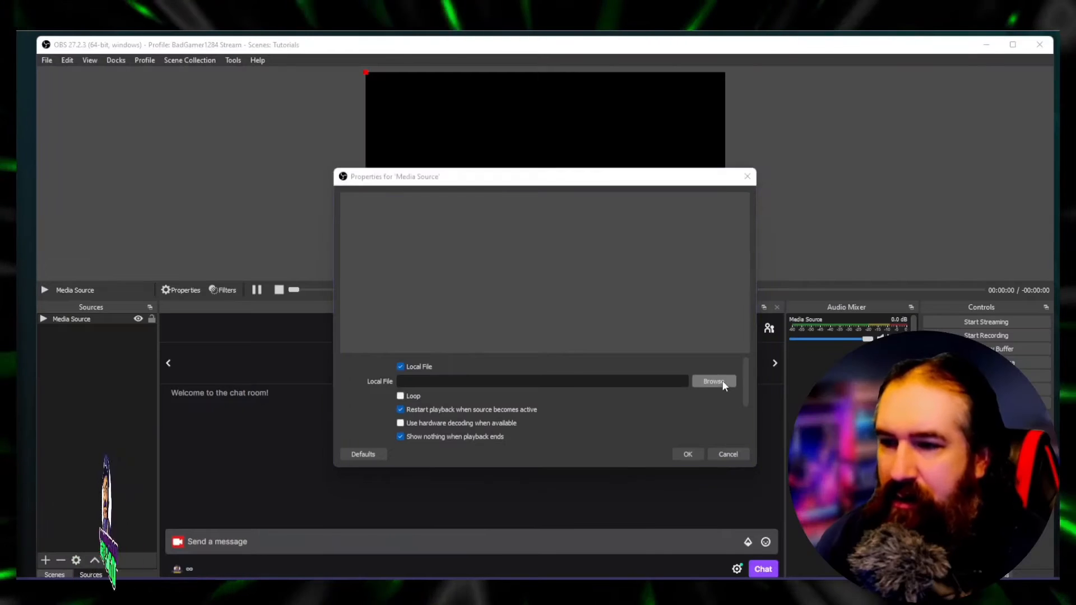
# Step: Load Hosting Announcement.mp4 from the OneDrive OBS Stuff folder as the media source's local file and accept its properties
pyautogui.click(712, 382)
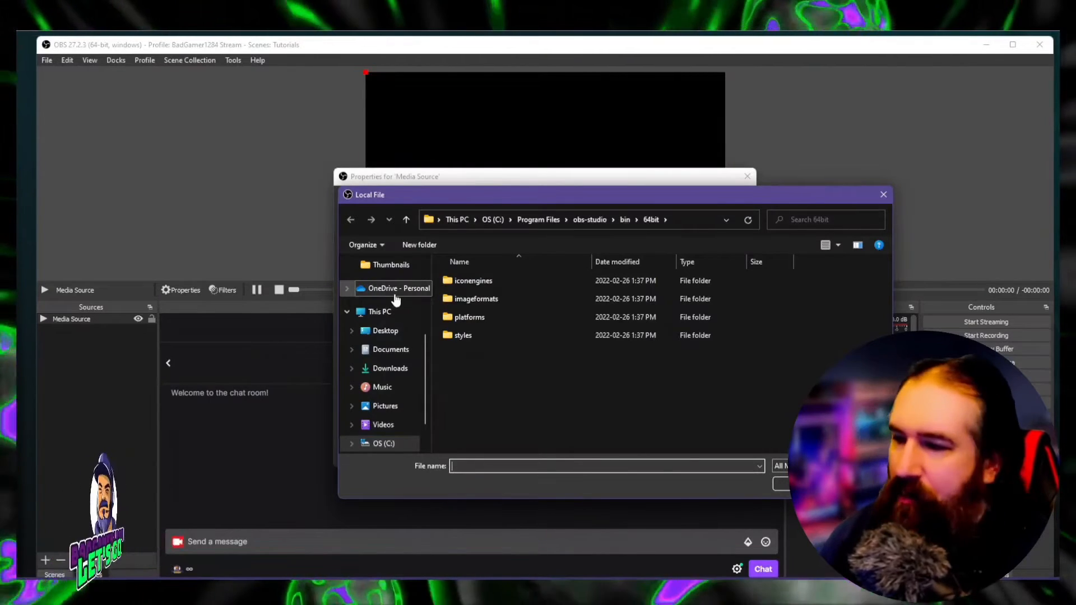
pyautogui.click(395, 289)
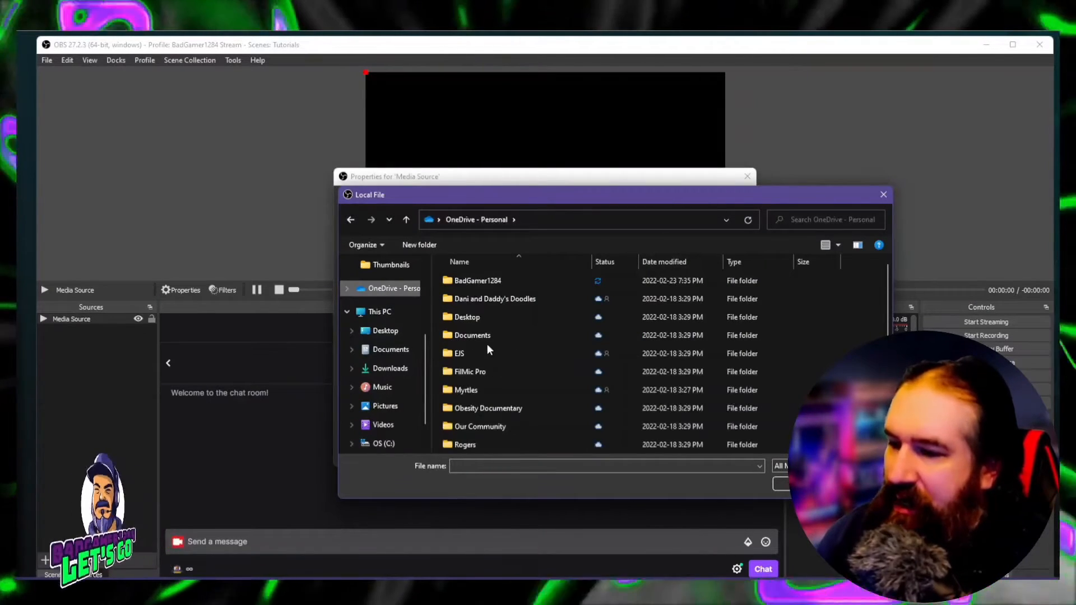
pyautogui.scroll(-1, 490, 342)
pyautogui.scroll(1, 493, 328)
pyautogui.doubleClick(482, 281)
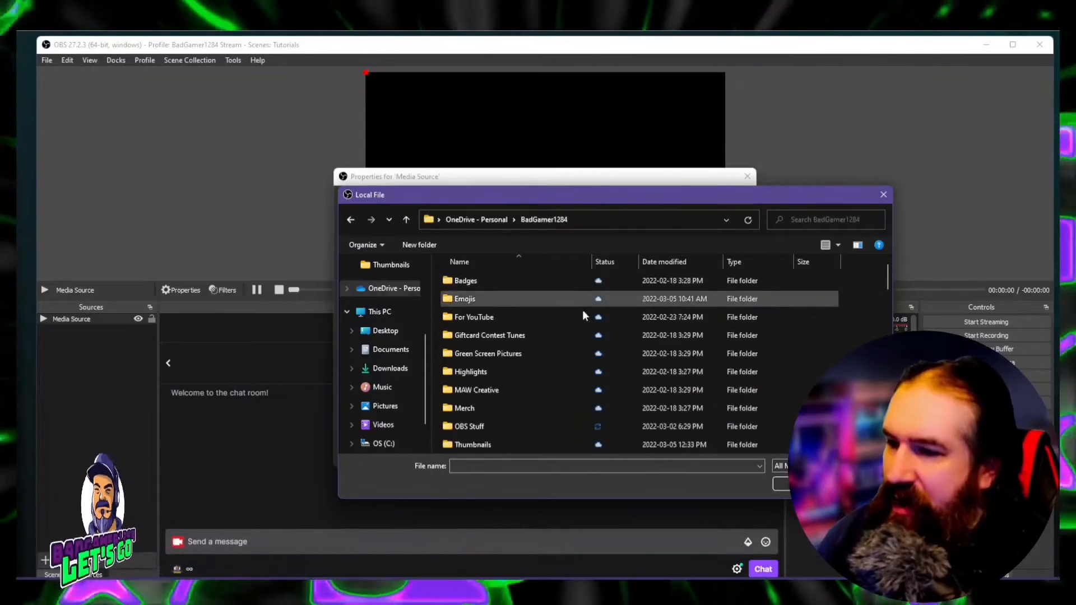
pyautogui.scroll(-1, 559, 358)
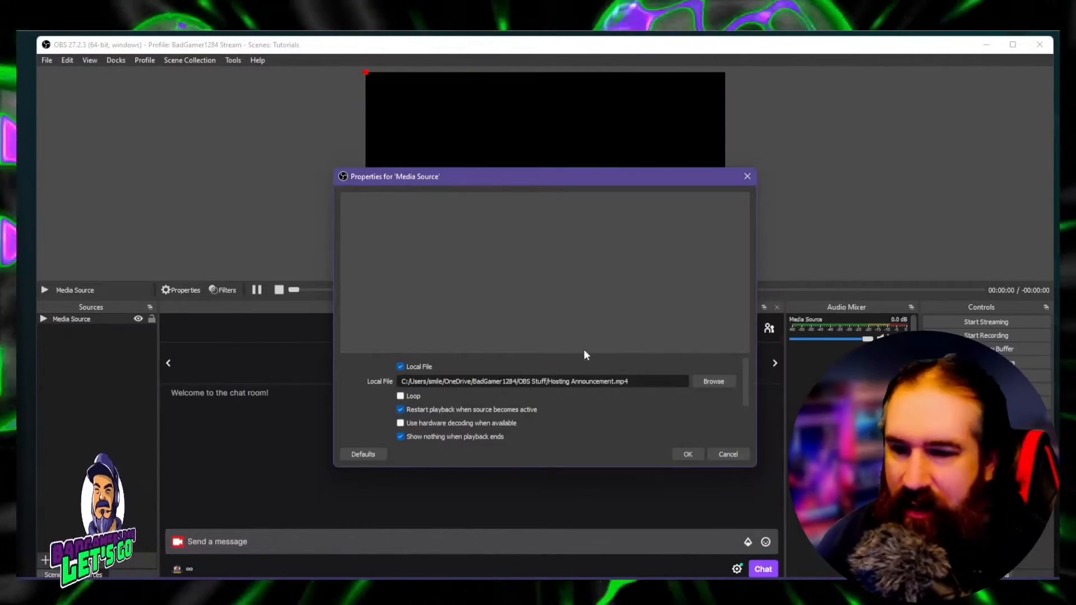
pyautogui.click(688, 455)
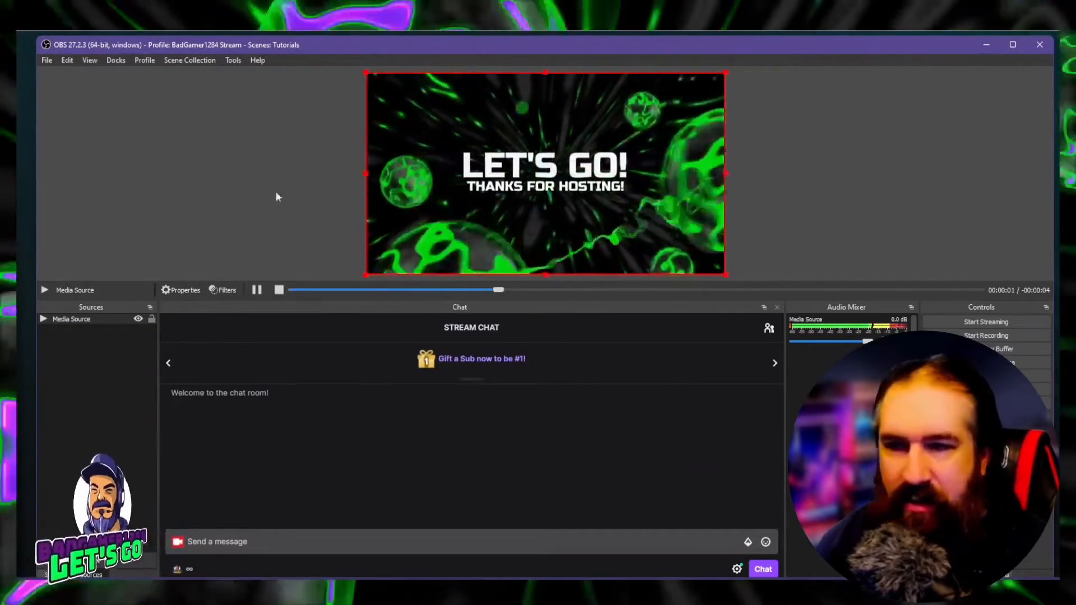
pyautogui.click(197, 171)
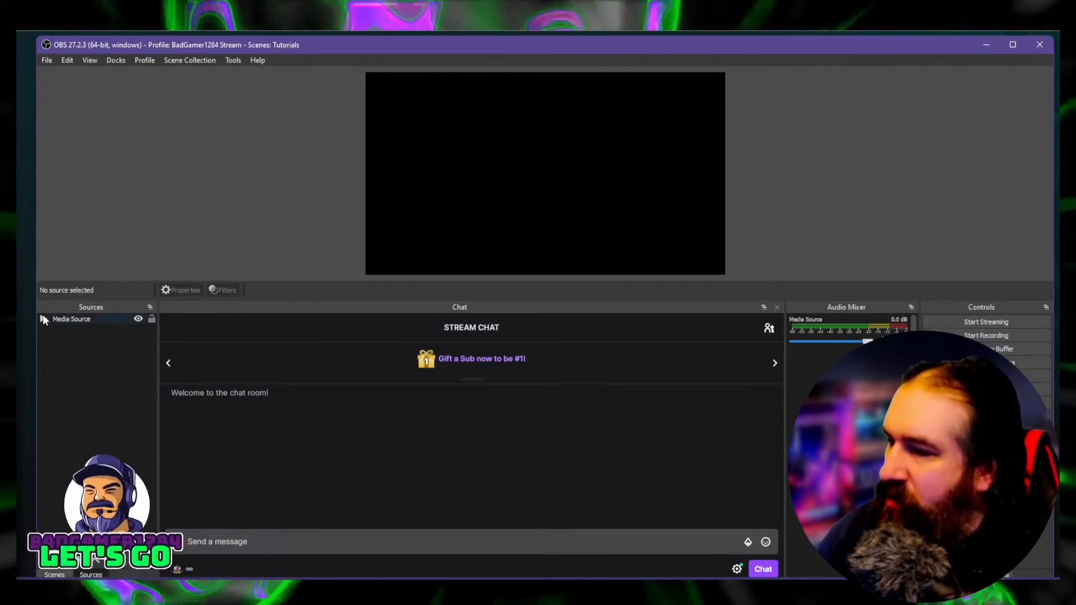
# Step: Turn on Loop in the properties of the Media Source and accept the change
pyautogui.click(62, 318)
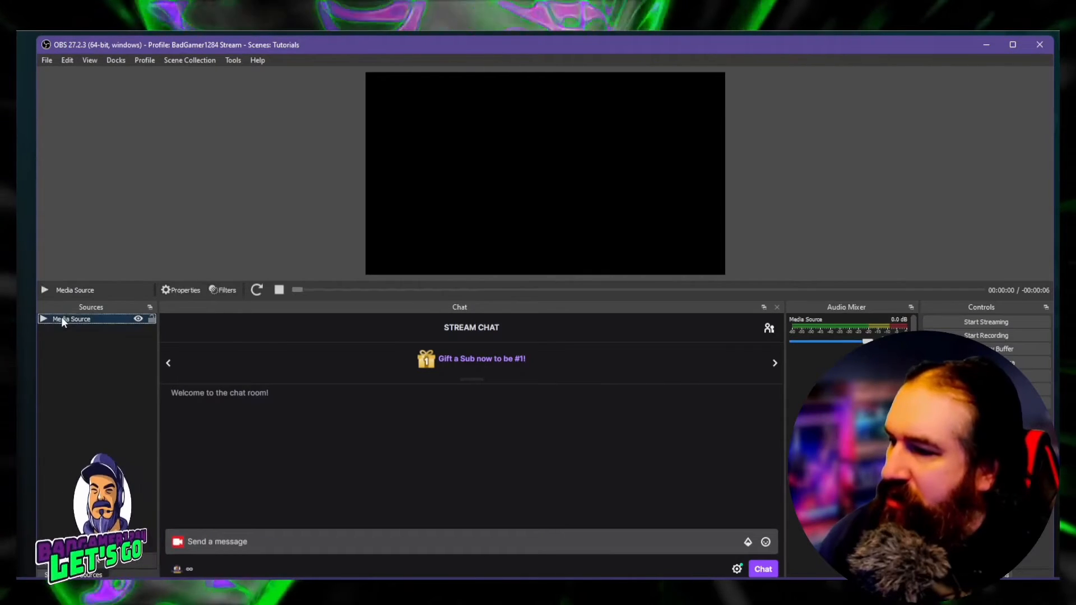
pyautogui.click(227, 290)
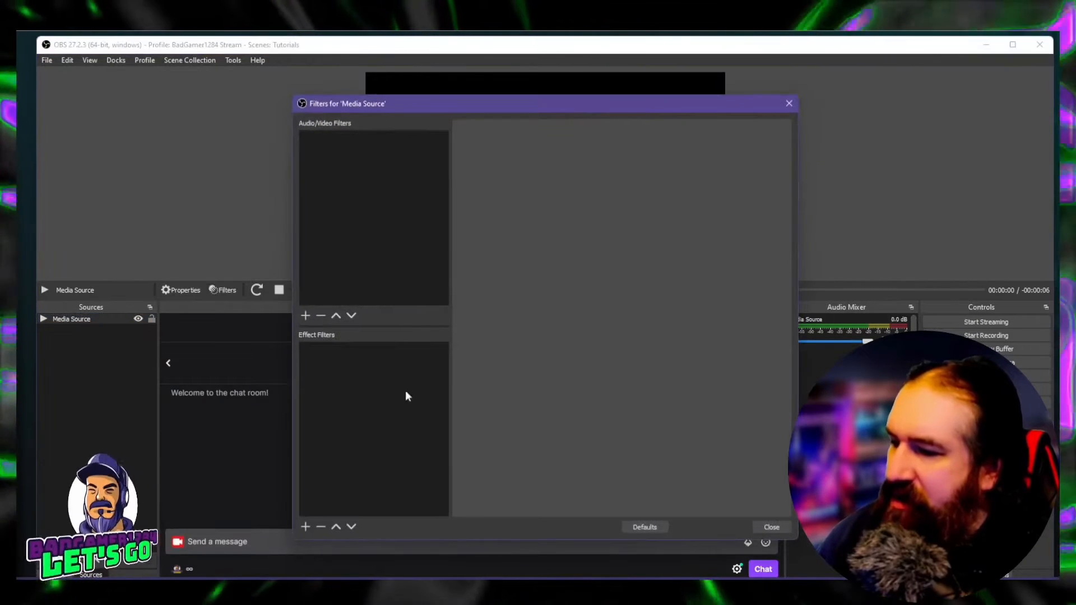
pyautogui.click(774, 527)
pyautogui.click(181, 289)
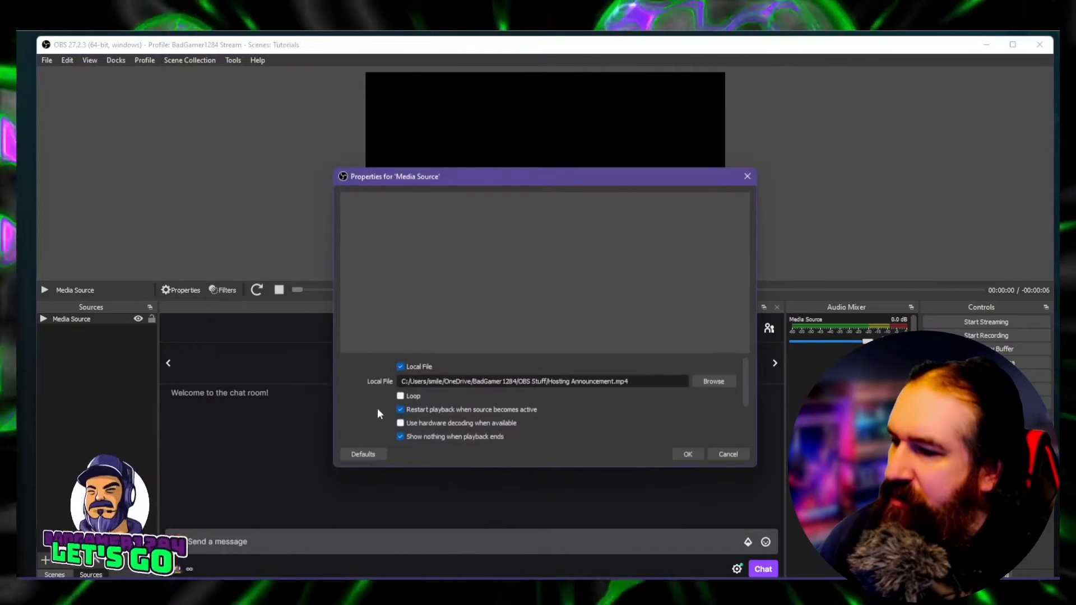
pyautogui.click(400, 396)
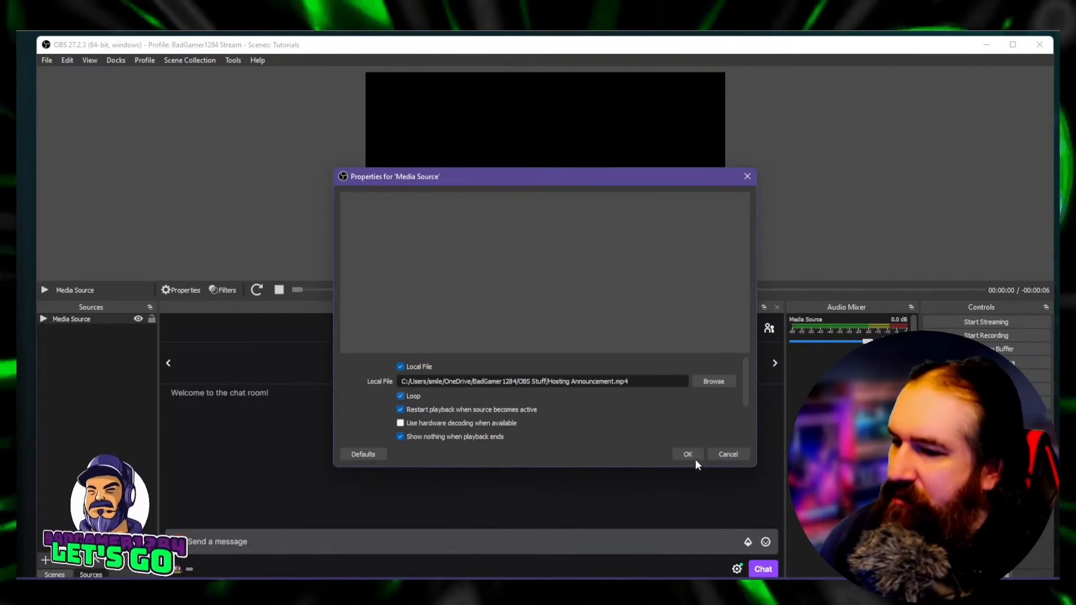
pyautogui.click(688, 455)
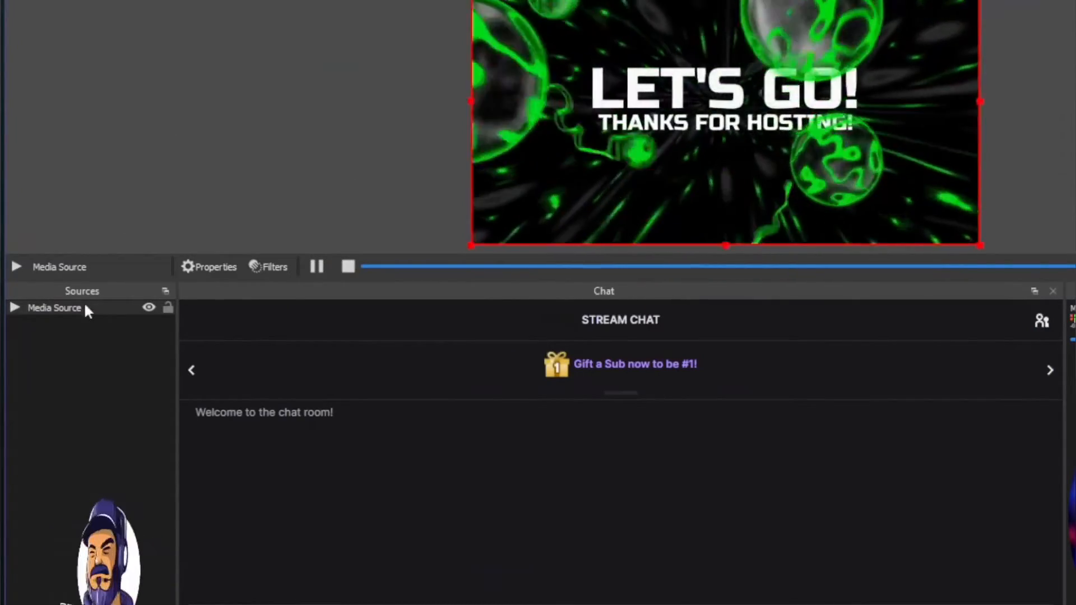
# Step: Add an Image Mask/Blend effect filter with its default name to the Media Source
pyautogui.rightClick(85, 307)
pyautogui.click(132, 329)
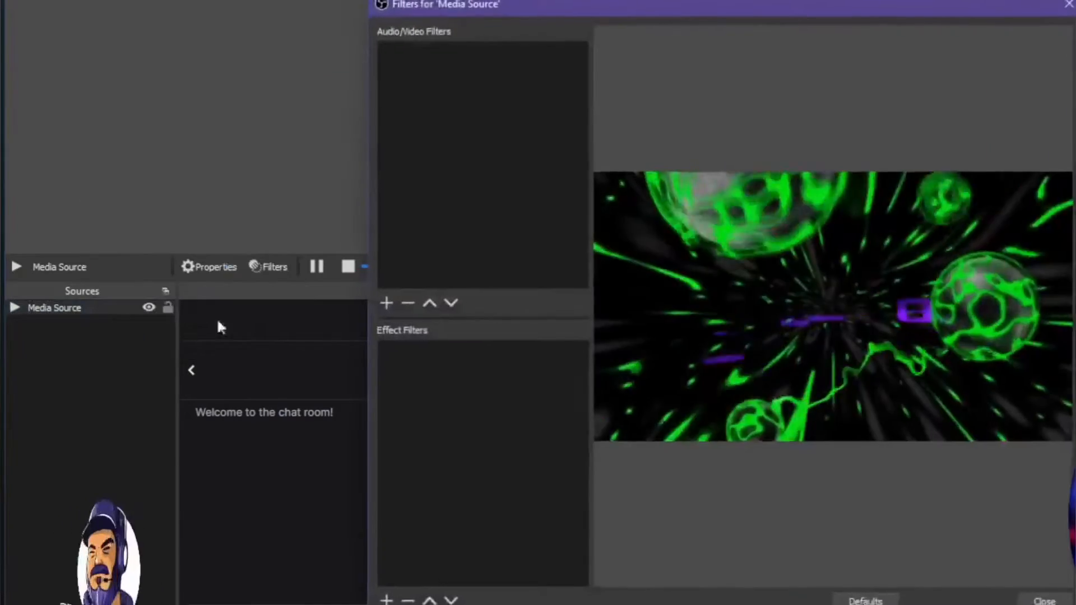
pyautogui.click(386, 600)
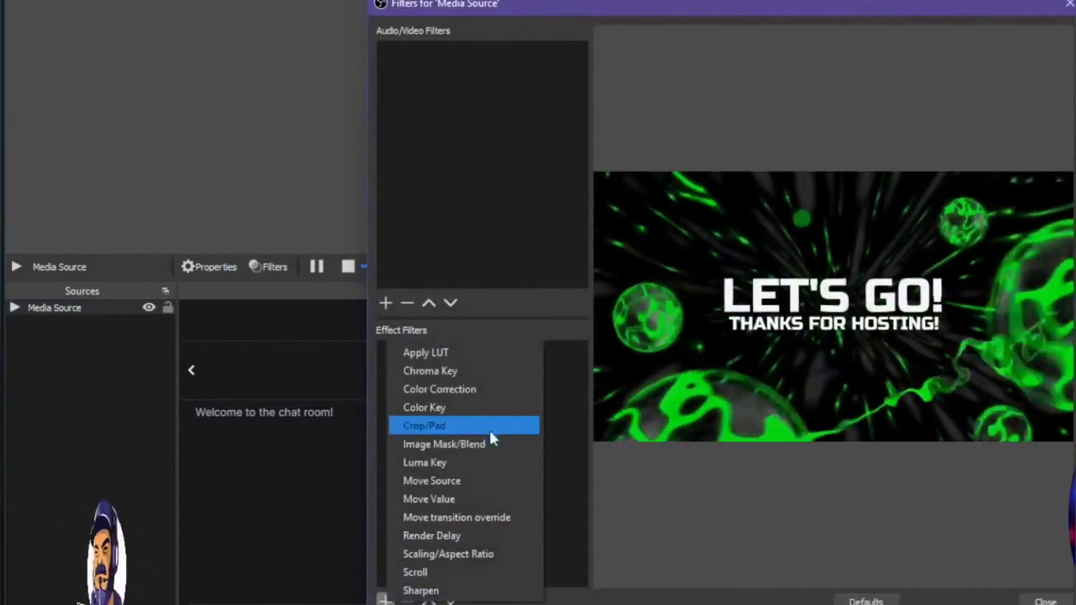
pyautogui.click(493, 446)
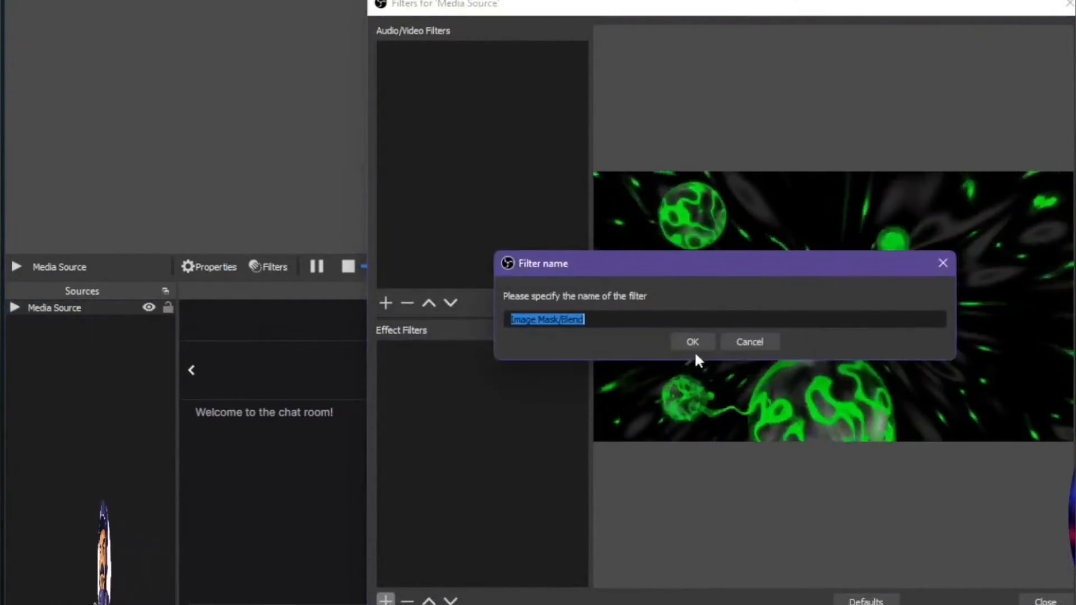
pyautogui.click(694, 343)
# Step: Load Text overlay.png from the Custom Overlays folder in OBS Stuff as the mask image
pyautogui.click(1039, 347)
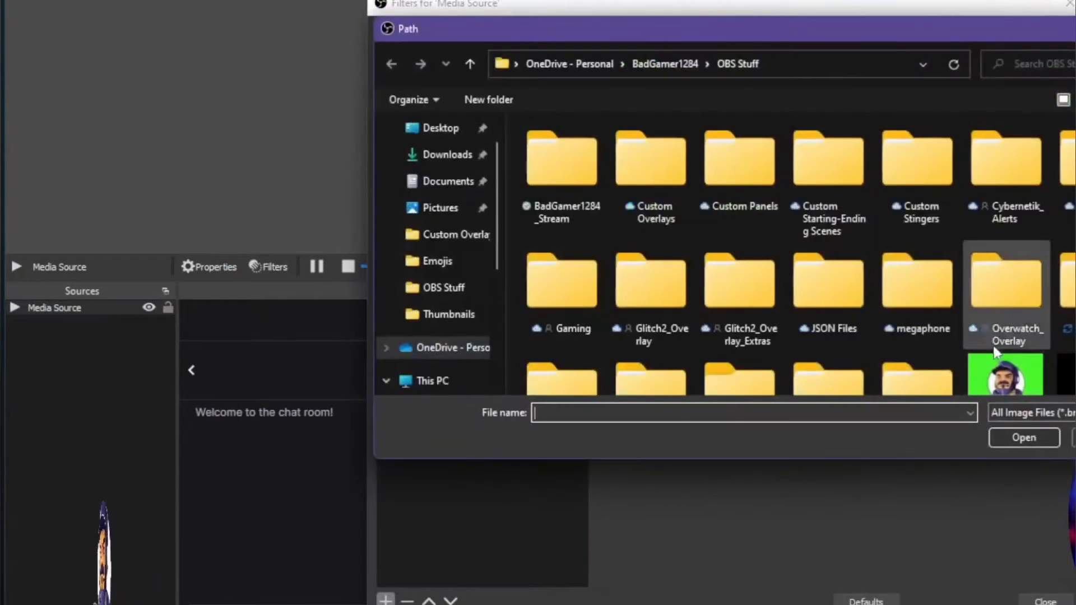
pyautogui.doubleClick(687, 163)
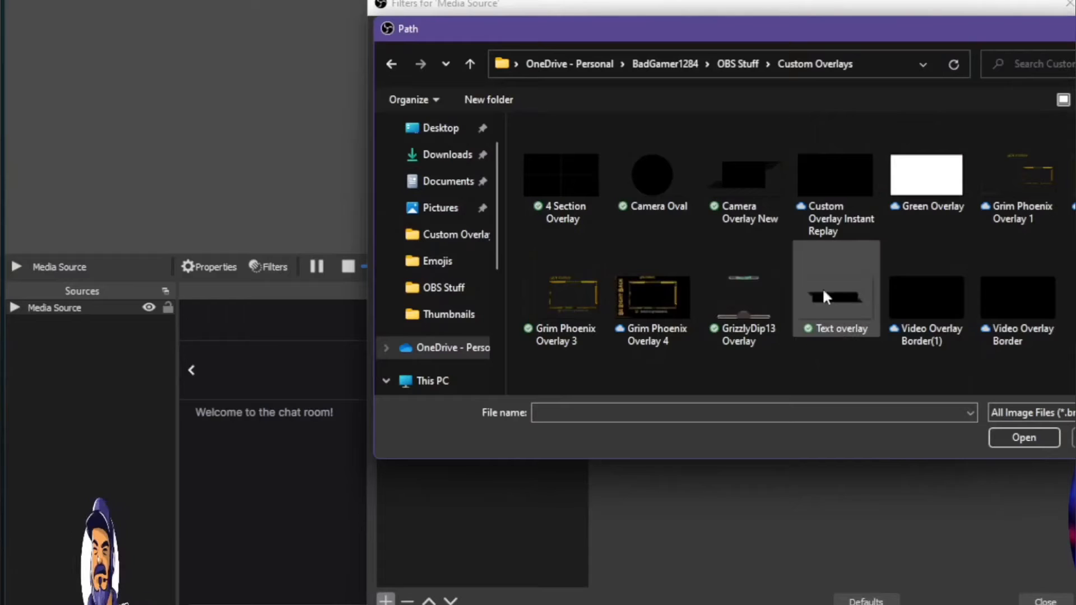
pyautogui.click(846, 293)
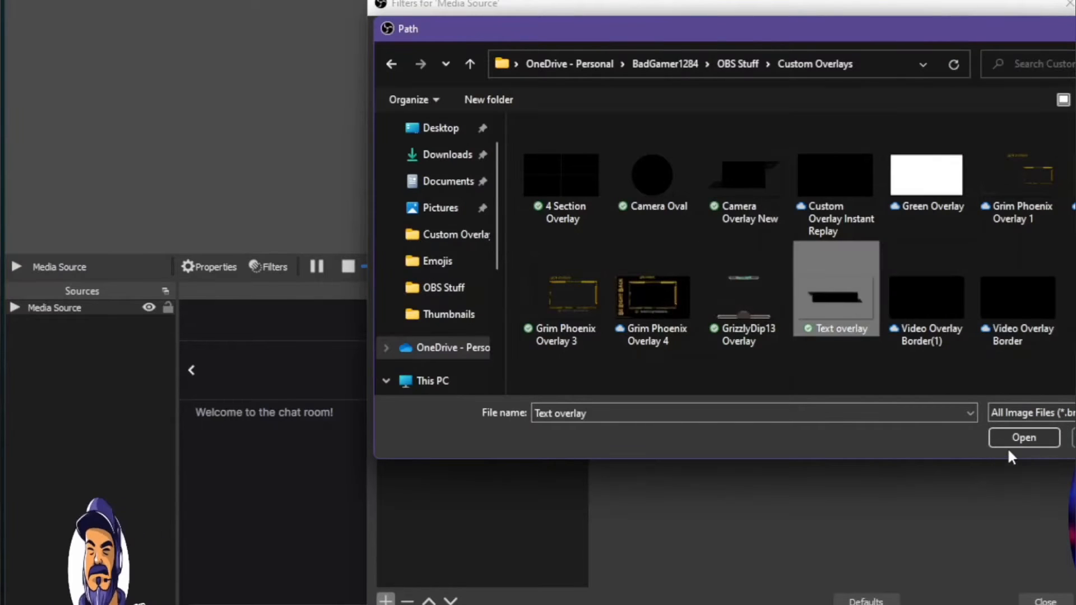
pyautogui.click(1008, 441)
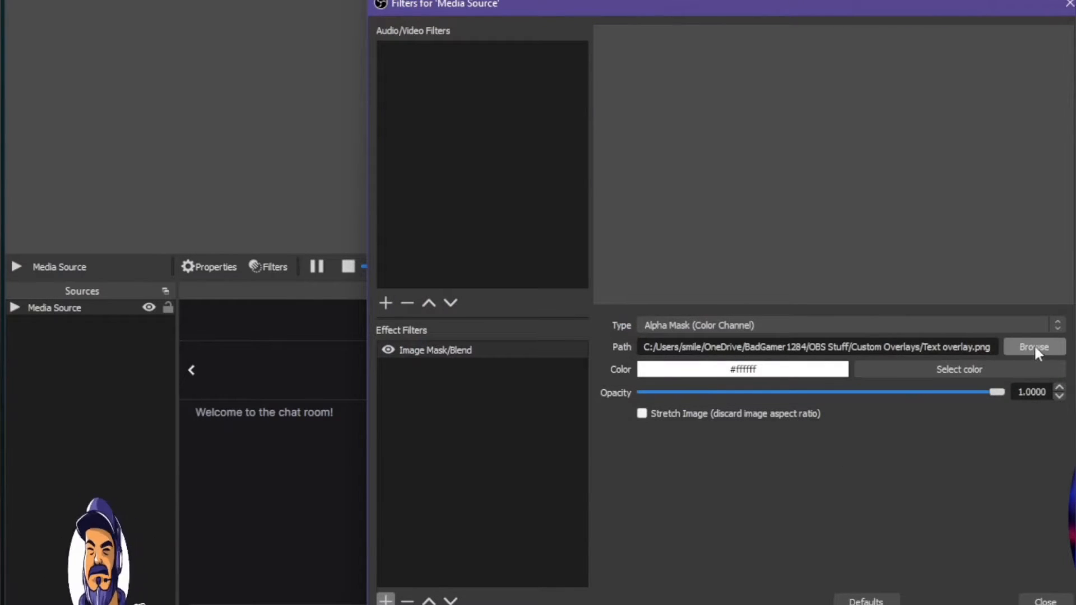
# Step: Set the mask filter's type to Alpha Mask (Alpha Channel) and close the filters
pyautogui.click(1058, 324)
pyautogui.click(832, 349)
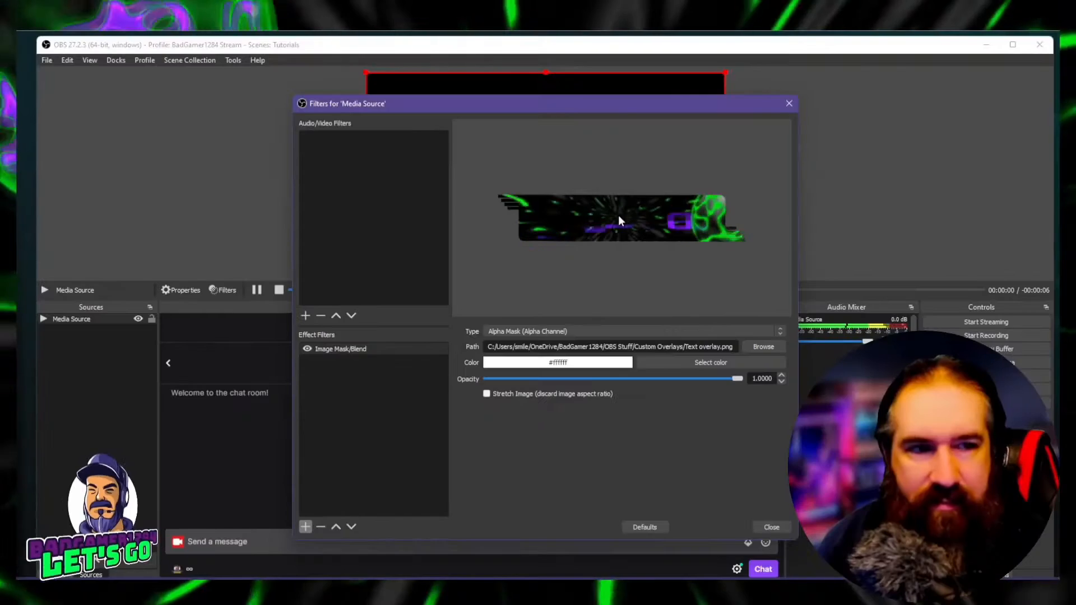
pyautogui.click(777, 528)
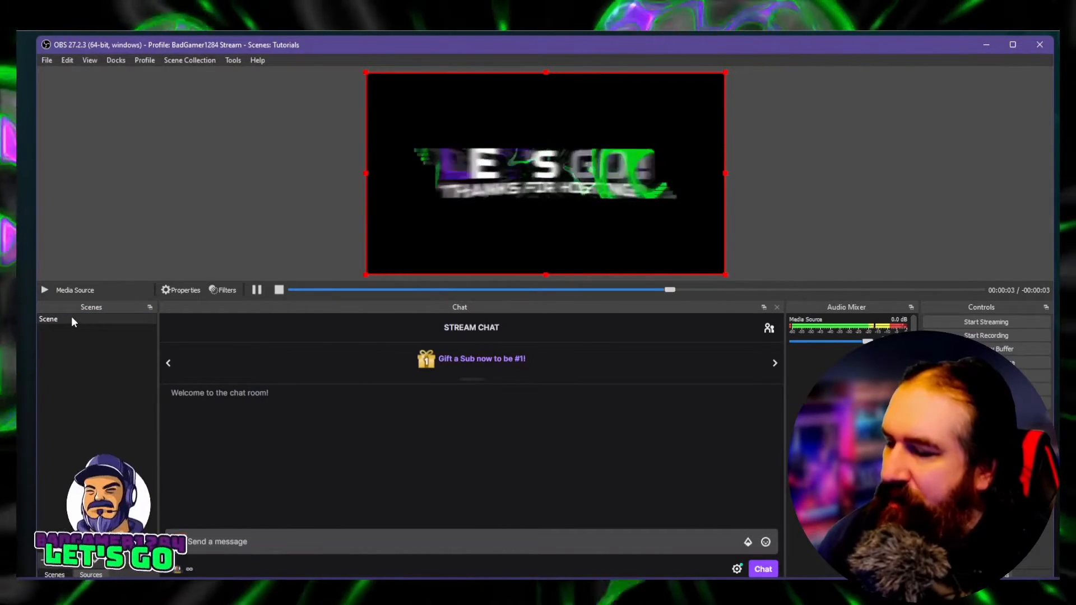
# Step: Add a new scene with the default name Scene 2
pyautogui.click(72, 319)
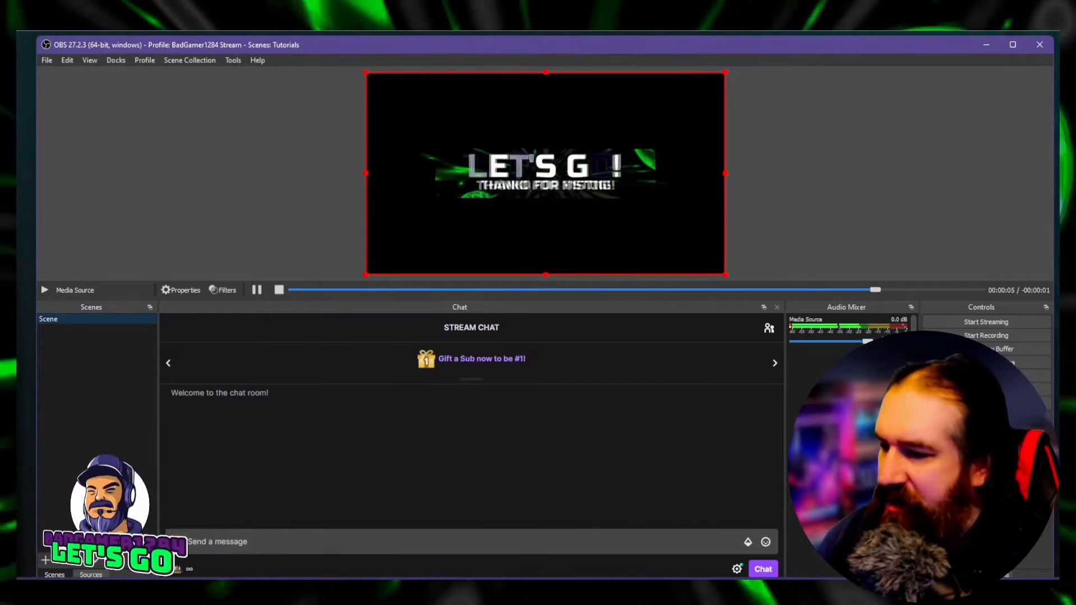
pyautogui.click(44, 561)
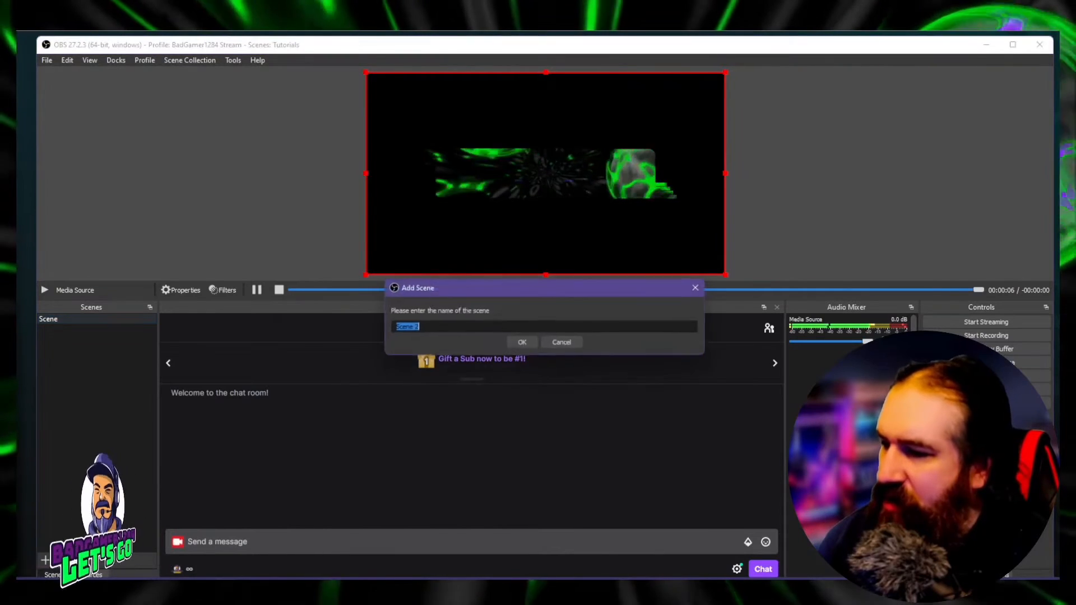
pyautogui.click(521, 343)
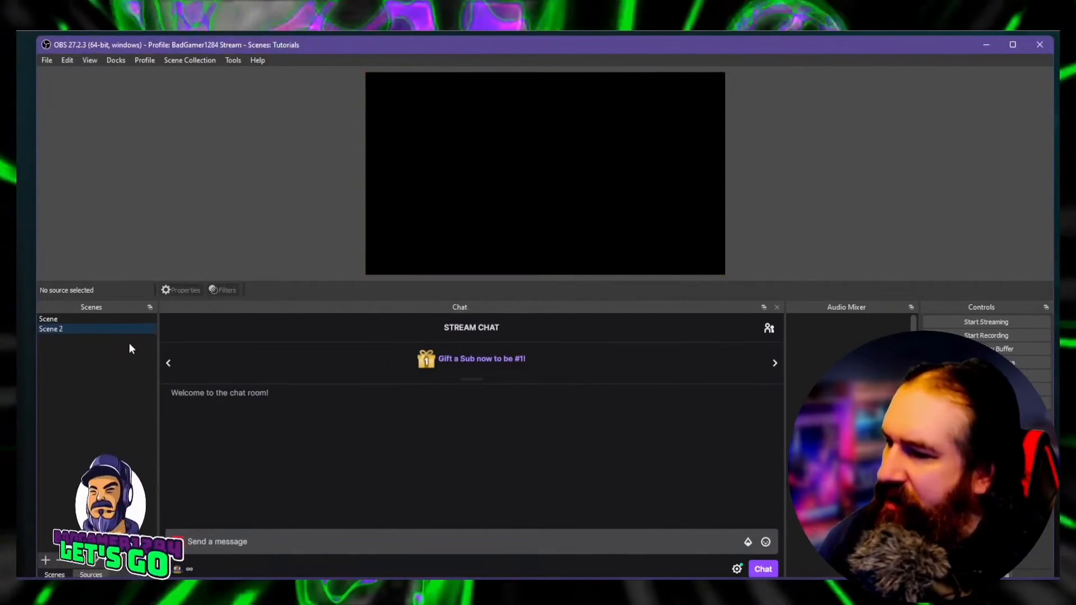
# Step: Add a new visible Color Source to Scene 2, keeping its default name, color and 1920 by 1080 size, and deselect it
pyautogui.click(103, 574)
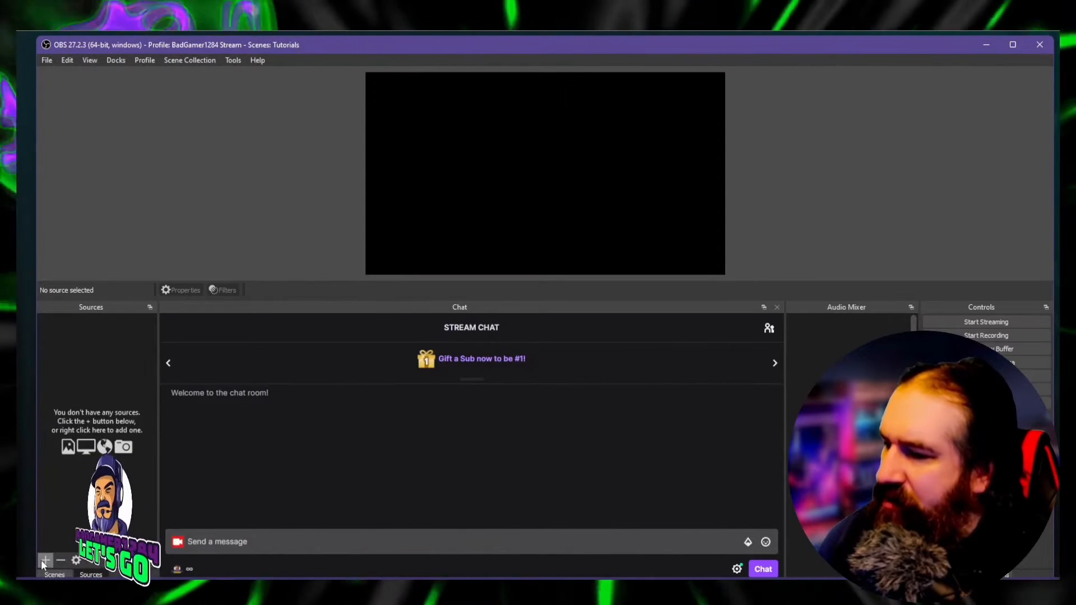
pyautogui.click(42, 560)
pyautogui.click(111, 386)
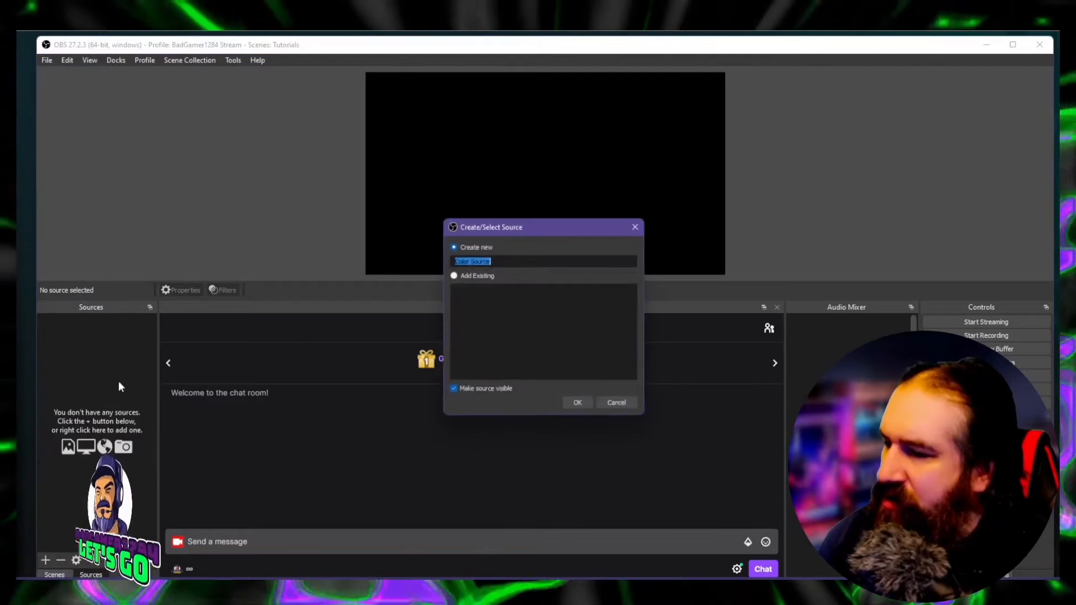
pyautogui.click(589, 408)
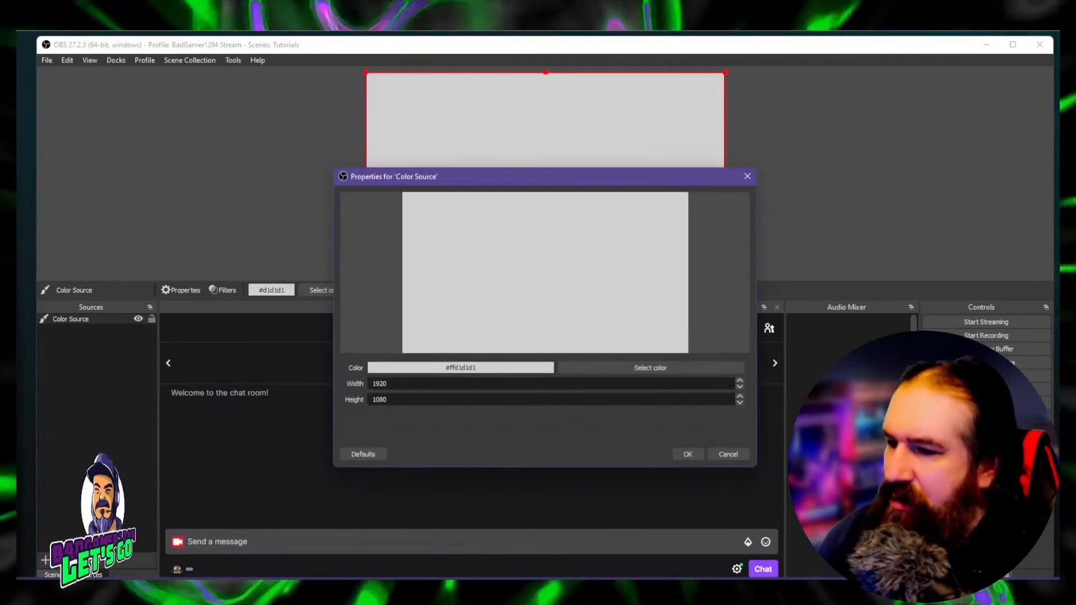
pyautogui.click(685, 454)
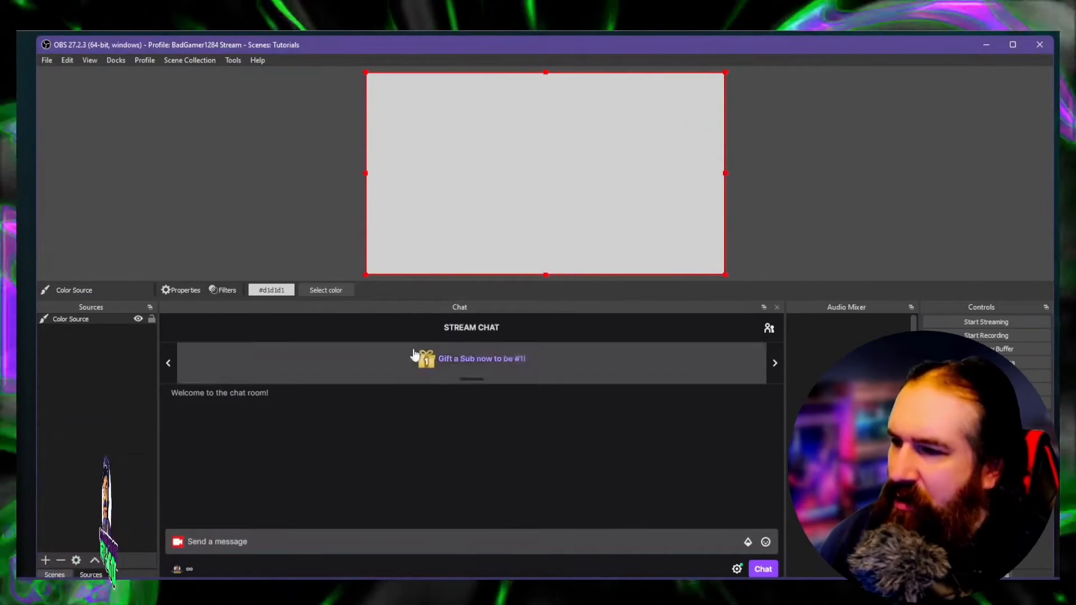
pyautogui.click(249, 201)
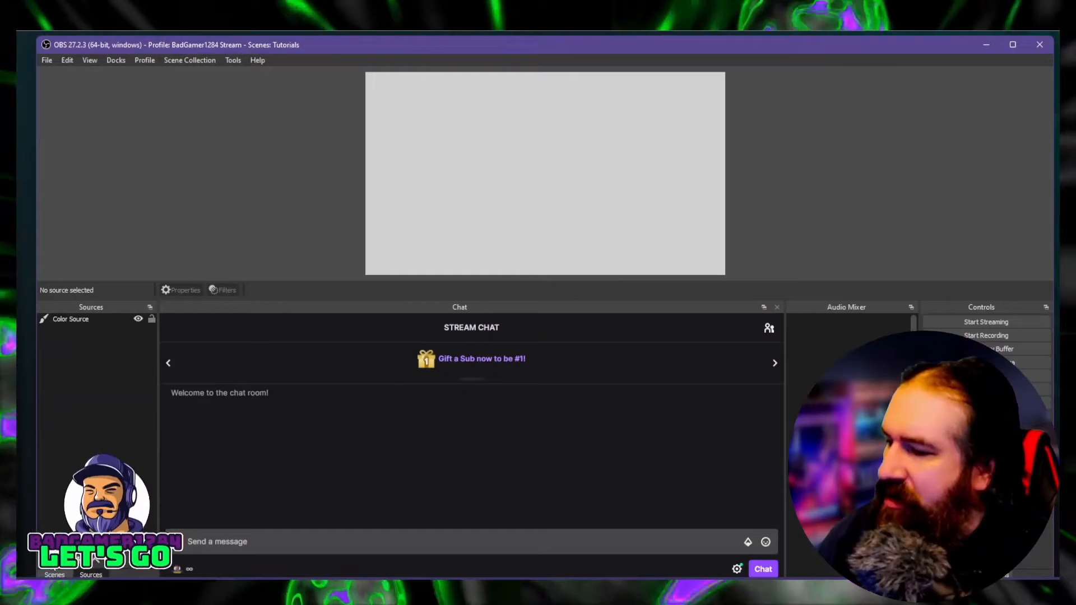
# Step: Add the existing scene named Scene as a visible source in Scene 2
pyautogui.click(47, 561)
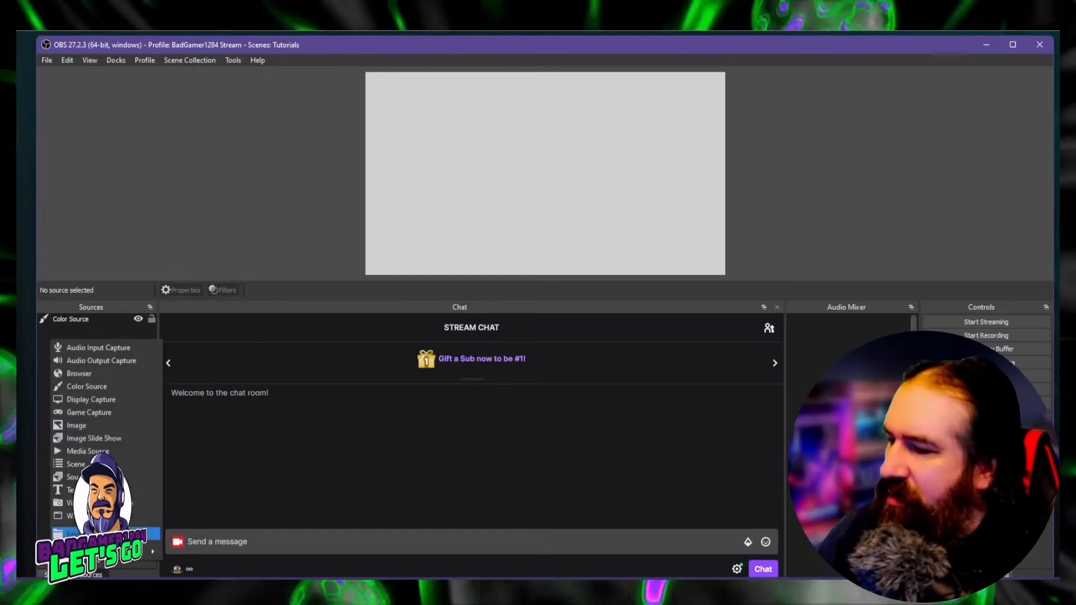
pyautogui.click(76, 464)
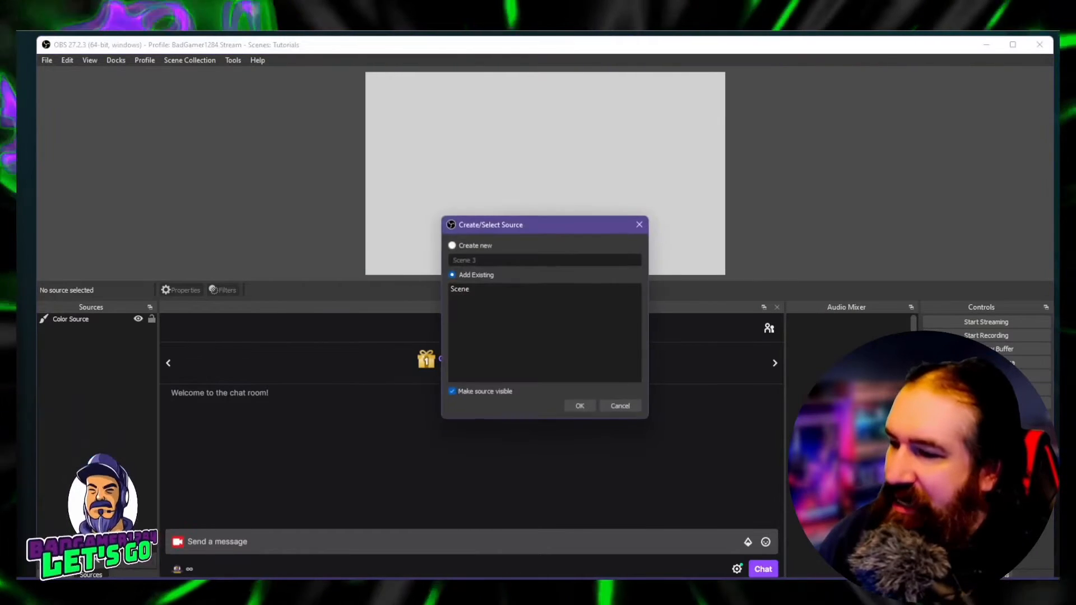
pyautogui.click(506, 291)
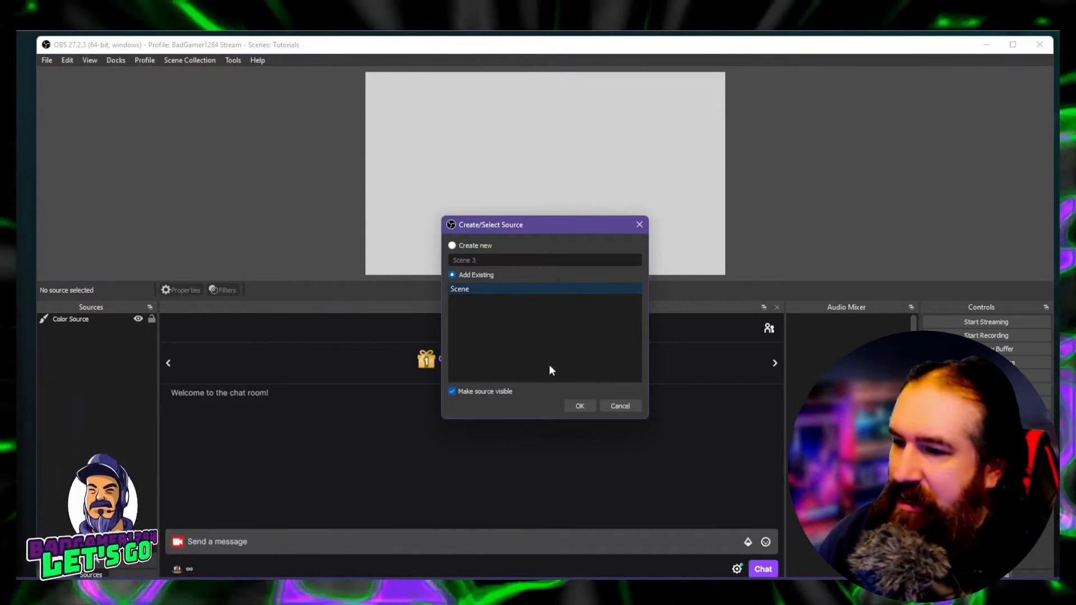
pyautogui.click(579, 404)
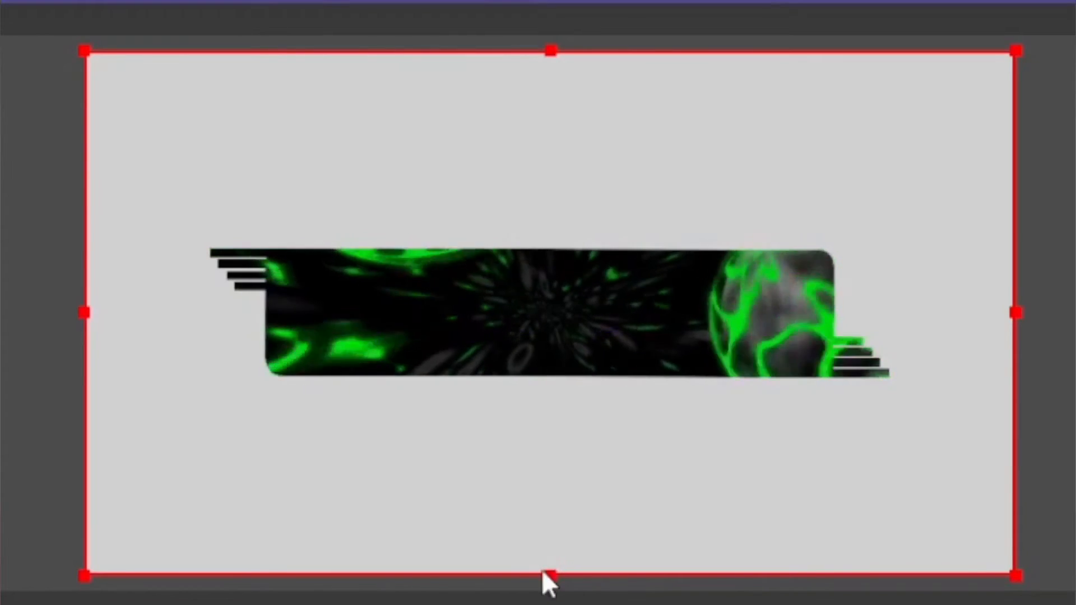
# Step: Crop all four sides of the nested Scene source closely around the hosting banner
pyautogui.moveTo(549, 577); pyautogui.dragTo(581, 383)
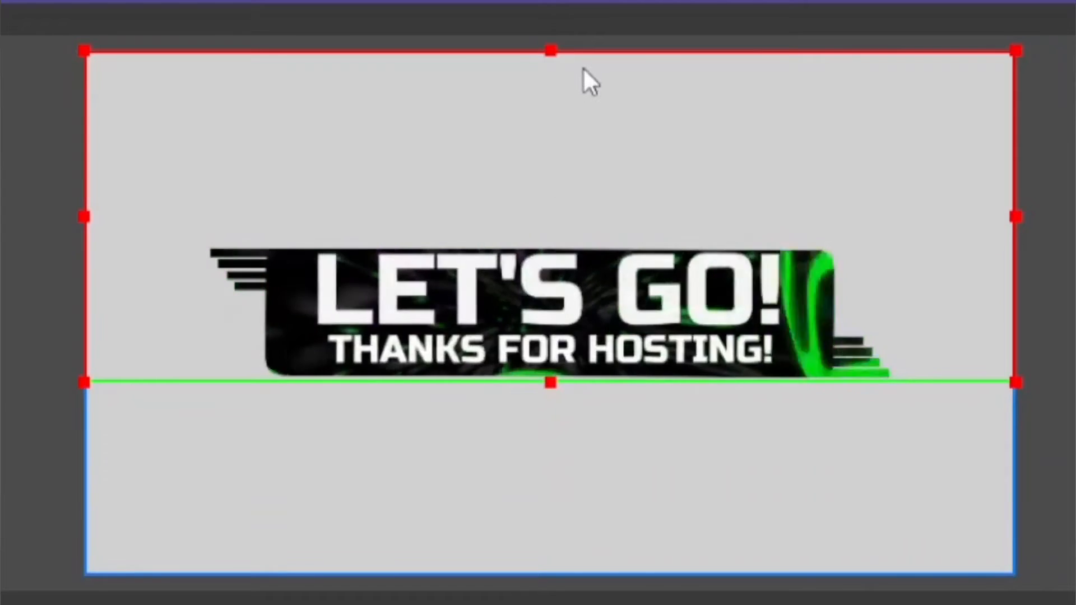
pyautogui.moveTo(552, 49); pyautogui.dragTo(550, 243)
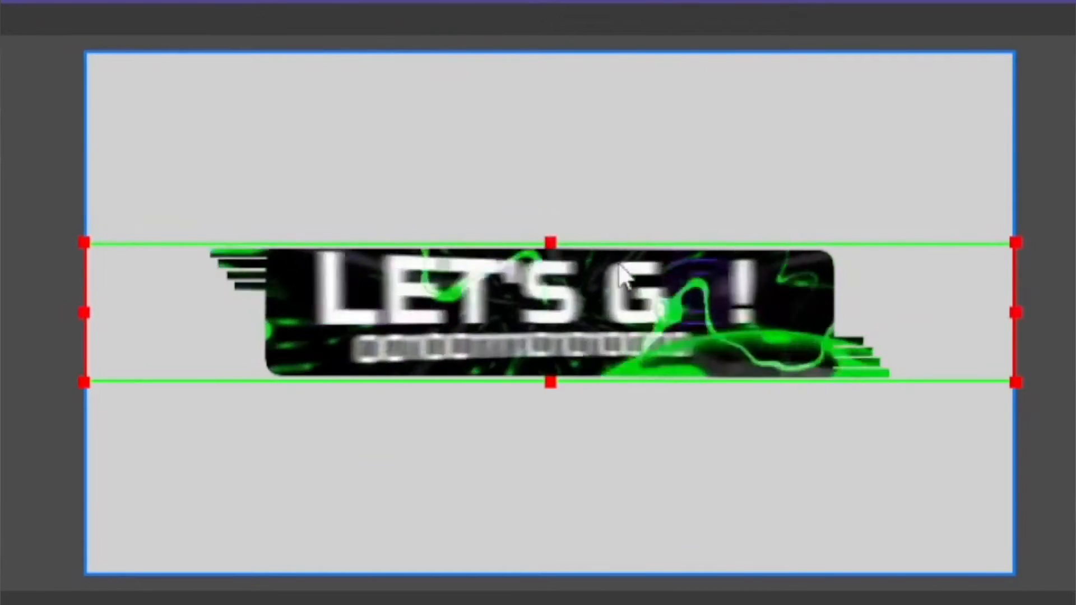
pyautogui.moveTo(1016, 312); pyautogui.dragTo(905, 322)
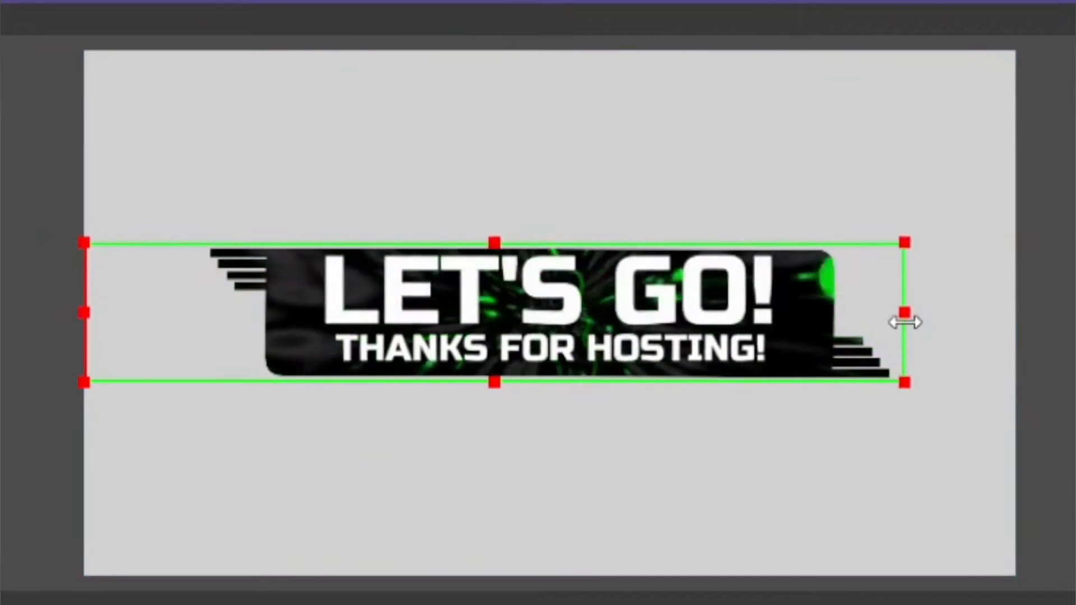
pyautogui.moveTo(85, 313); pyautogui.dragTo(184, 315)
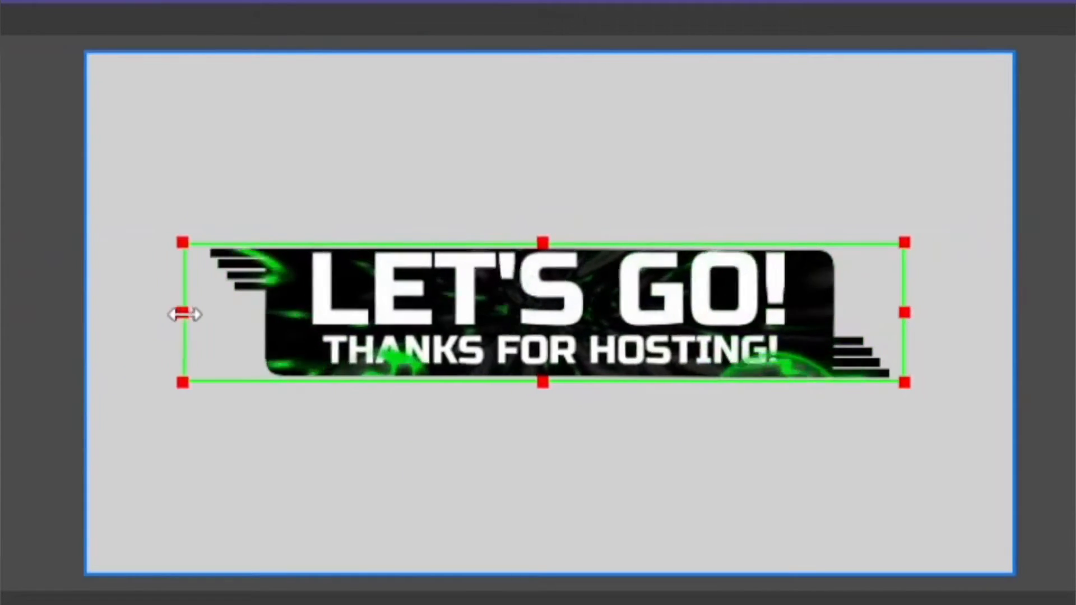
# Step: Shrink the cropped banner to about half the canvas width, place it centered near the canvas's upper edge, and deselect it
pyautogui.moveTo(396, 303); pyautogui.dragTo(491, 121)
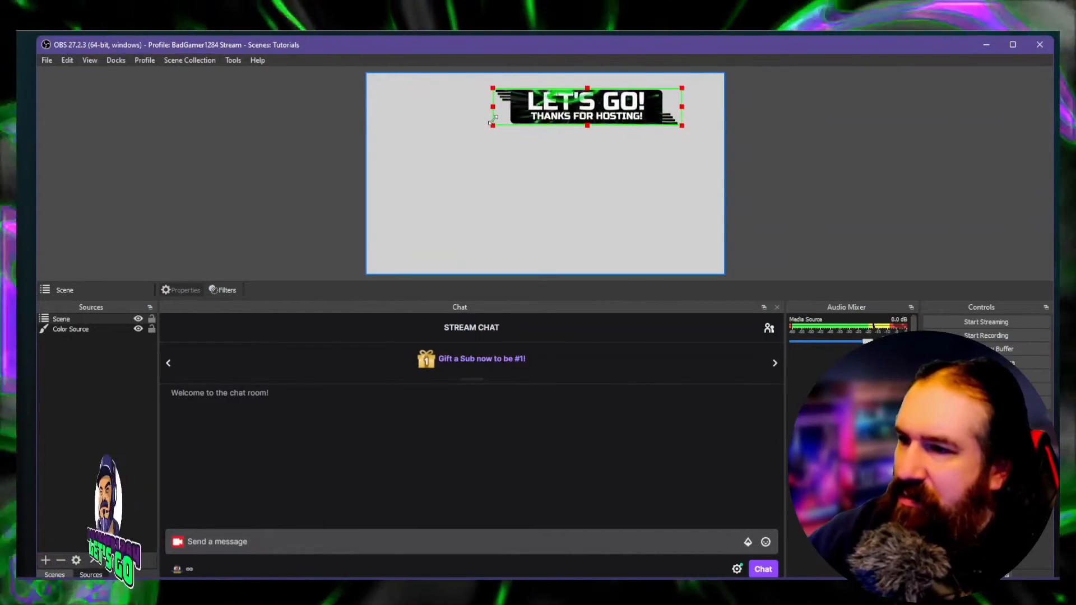
pyautogui.moveTo(555, 111); pyautogui.dragTo(510, 103)
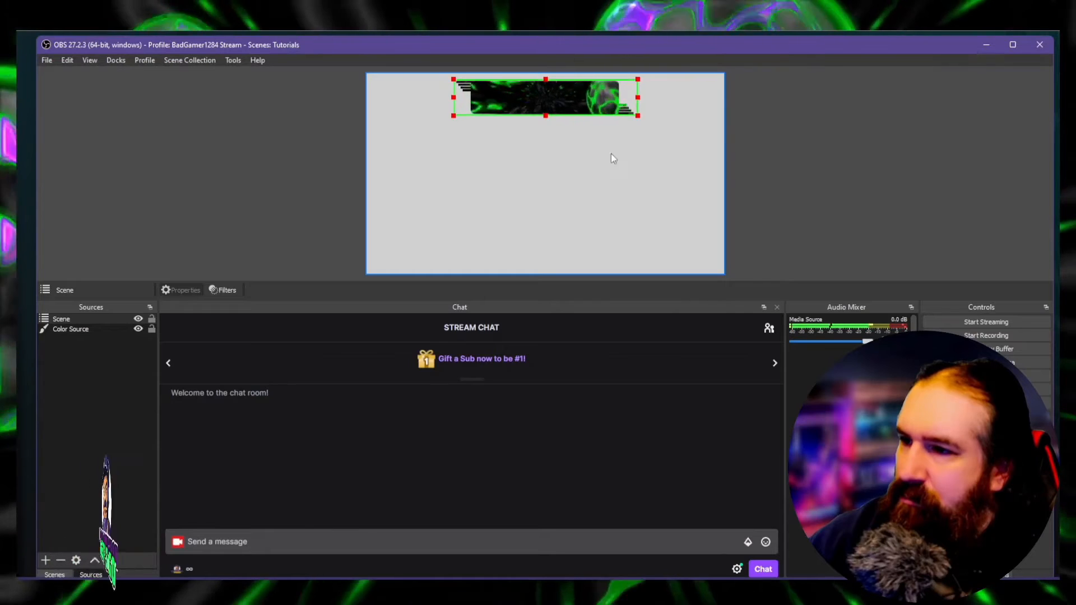
pyautogui.click(764, 166)
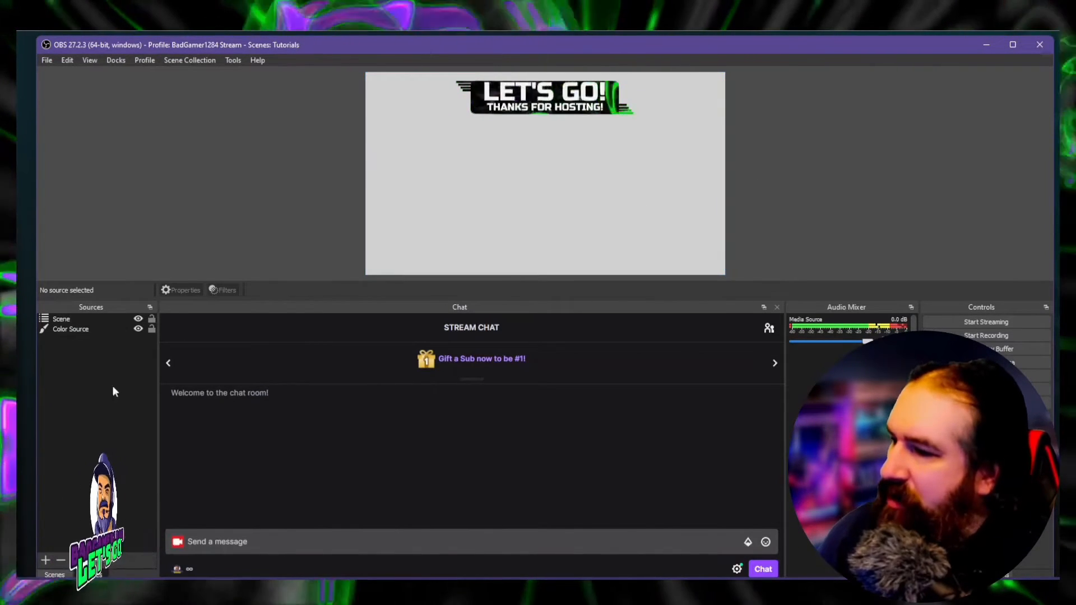
# Step: Hide the Media Source in the scene named Scene and display Scene 2 to check the banner
pyautogui.click(54, 575)
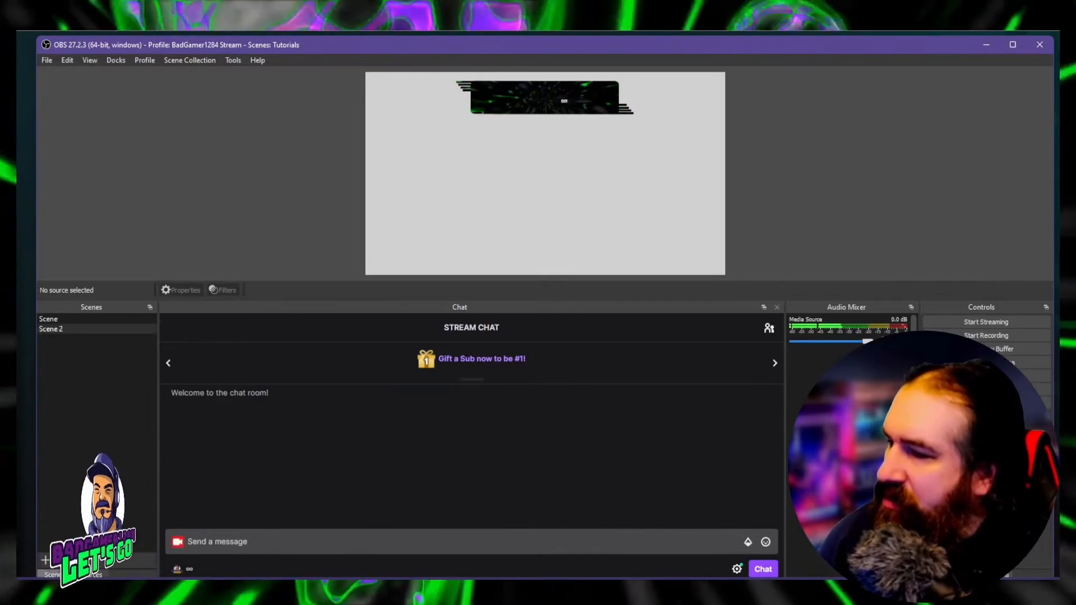
pyautogui.click(79, 315)
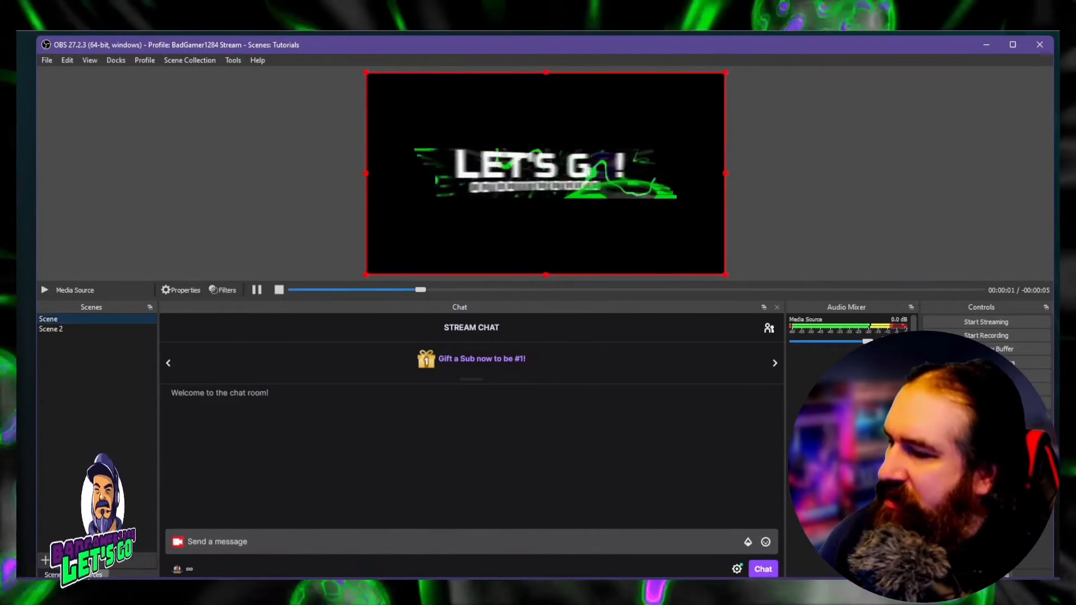
pyautogui.click(91, 575)
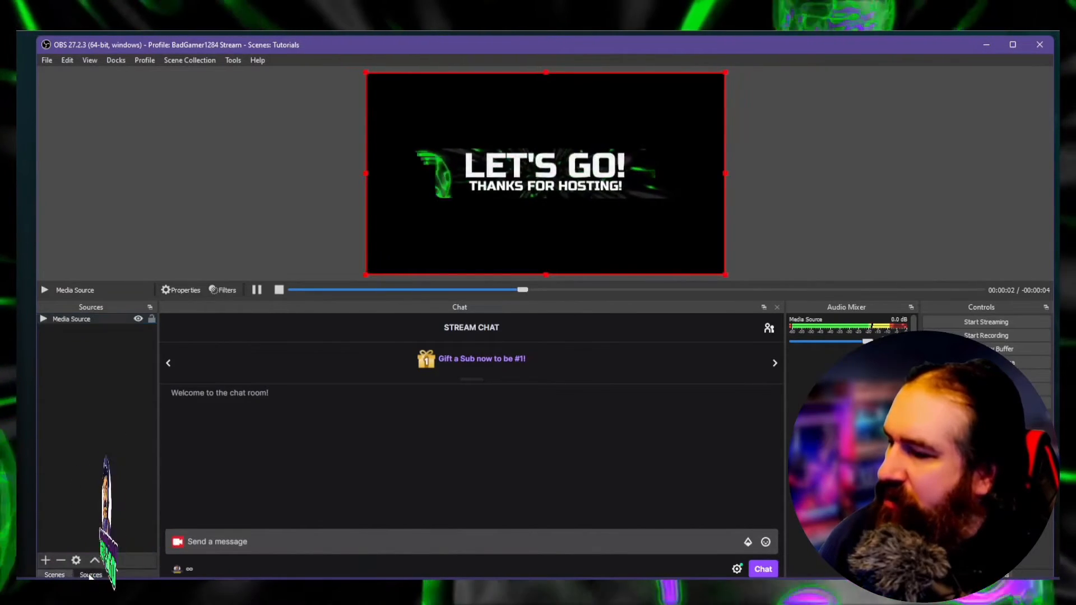
pyautogui.click(140, 319)
pyautogui.click(237, 217)
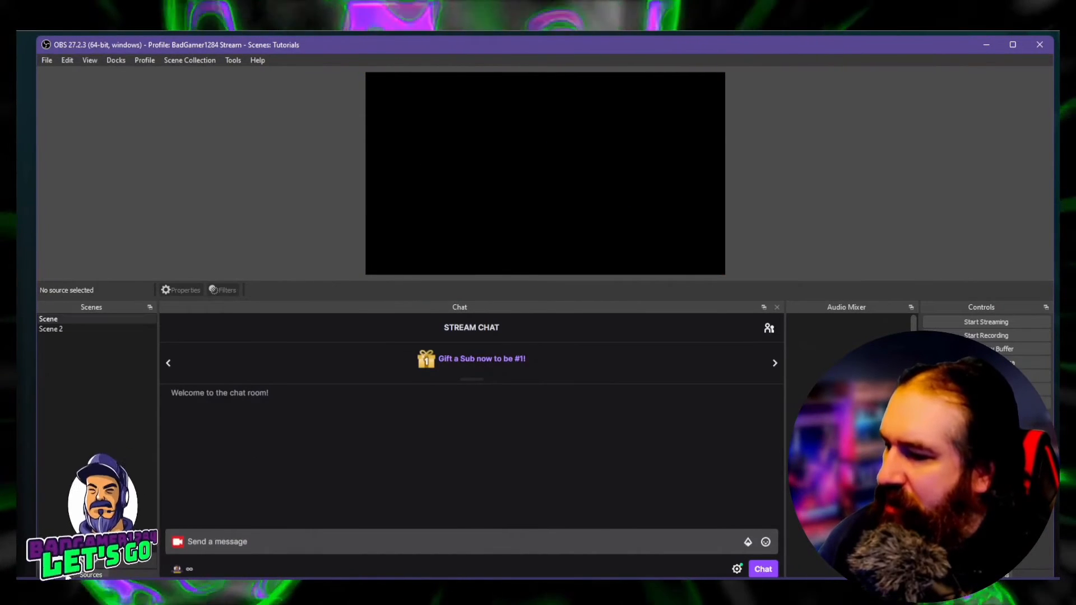
pyautogui.click(97, 330)
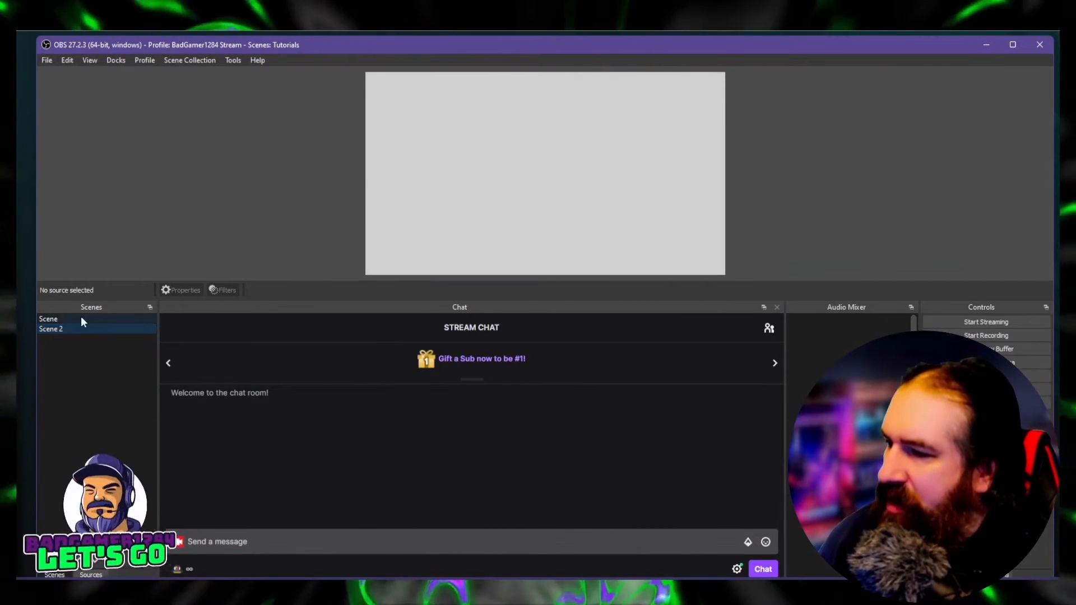
# Step: Review the Media Source's playback properties in the scene named Scene and return to Scene 2
pyautogui.click(82, 320)
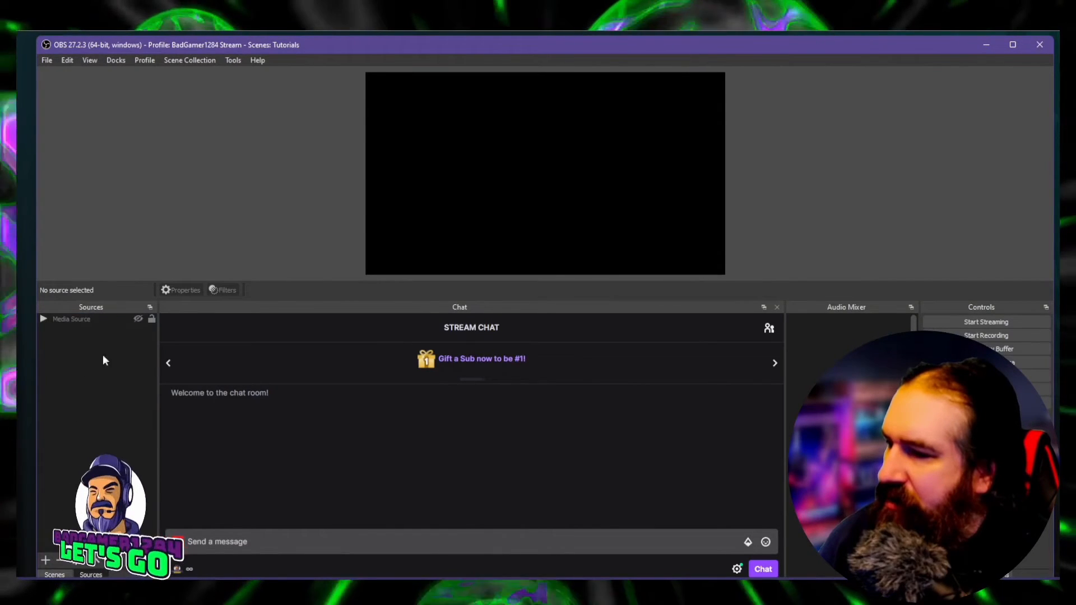
pyautogui.rightClick(112, 318)
pyautogui.click(146, 344)
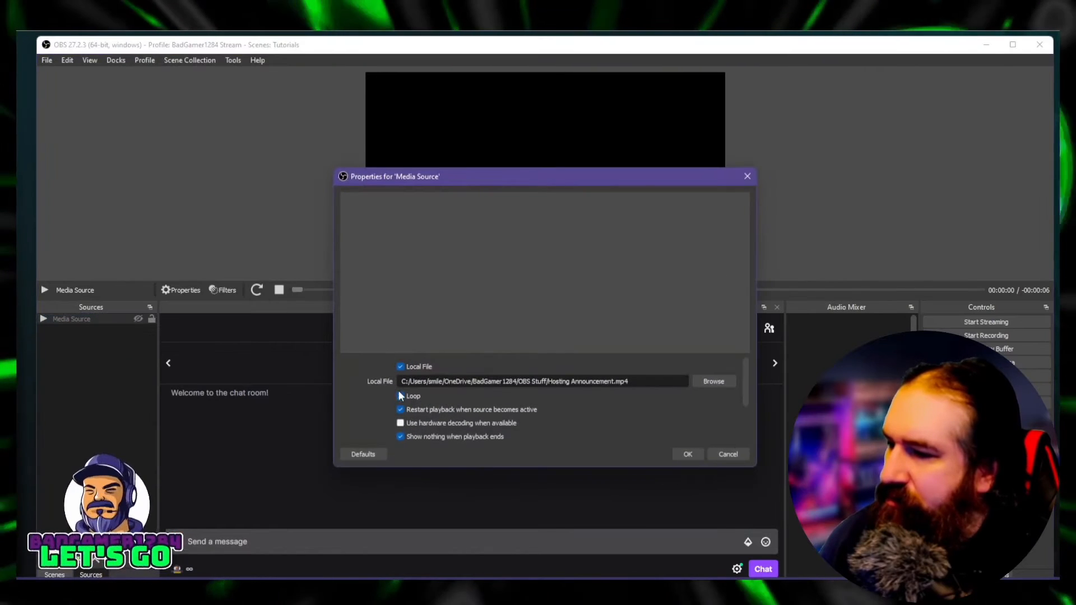
pyautogui.click(688, 454)
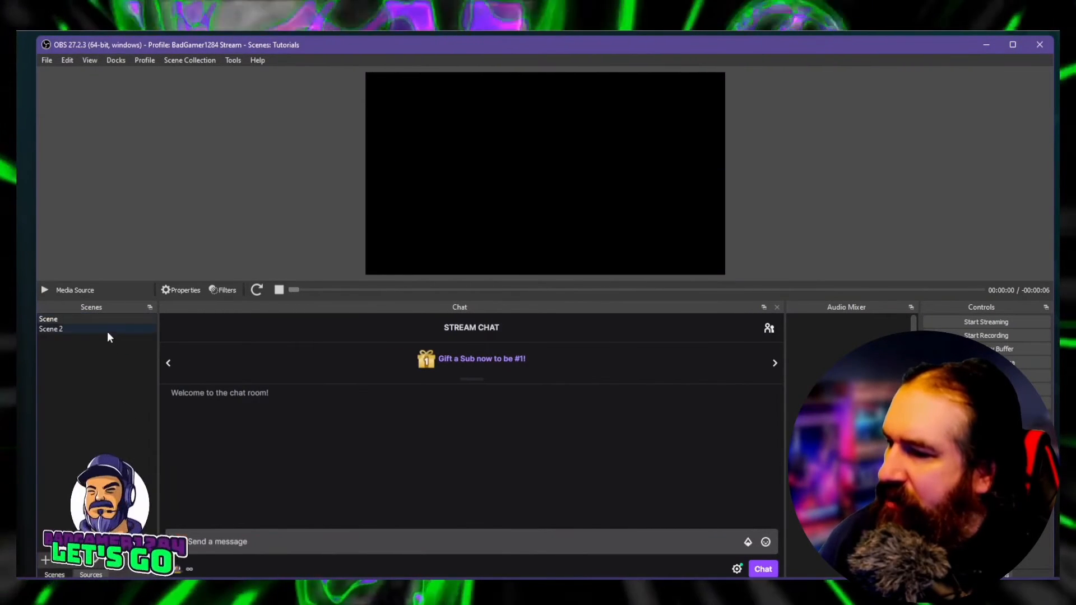
pyautogui.click(108, 329)
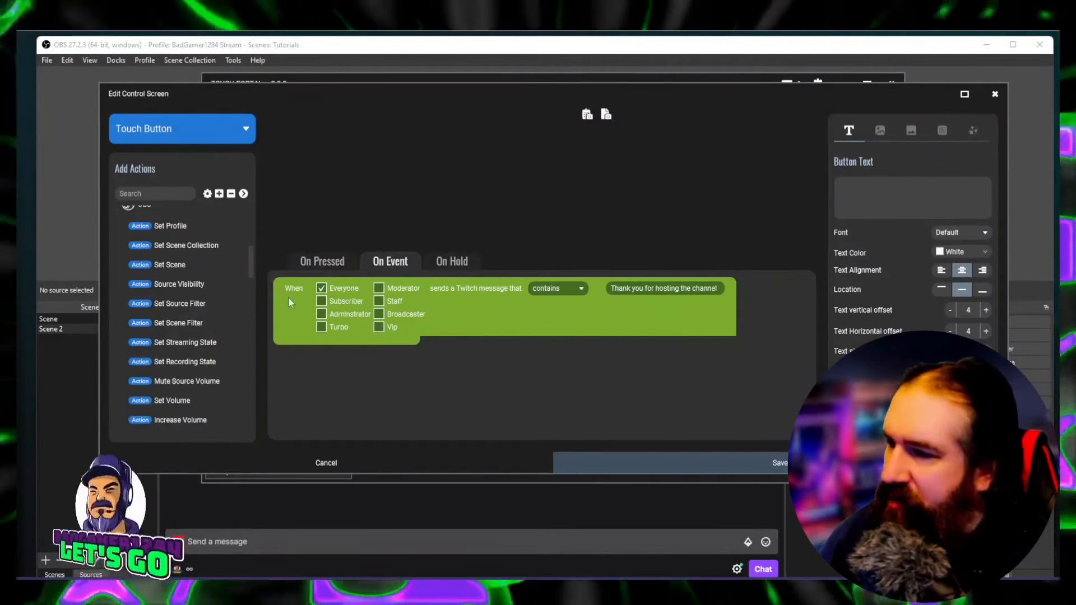
# Step: In Touch Portal, add an OBS Source Visibility action under the Twitch message event that shows the source Scene in Scene 2
pyautogui.moveTo(248, 266); pyautogui.dragTo(254, 250)
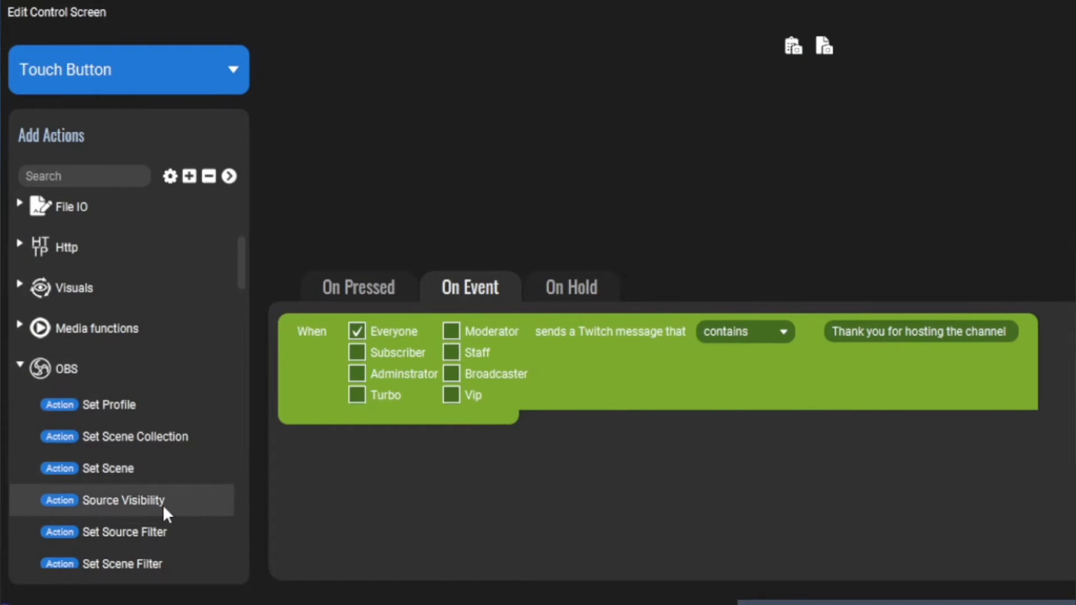
pyautogui.moveTo(162, 505); pyautogui.dragTo(347, 493)
pyautogui.click(422, 437)
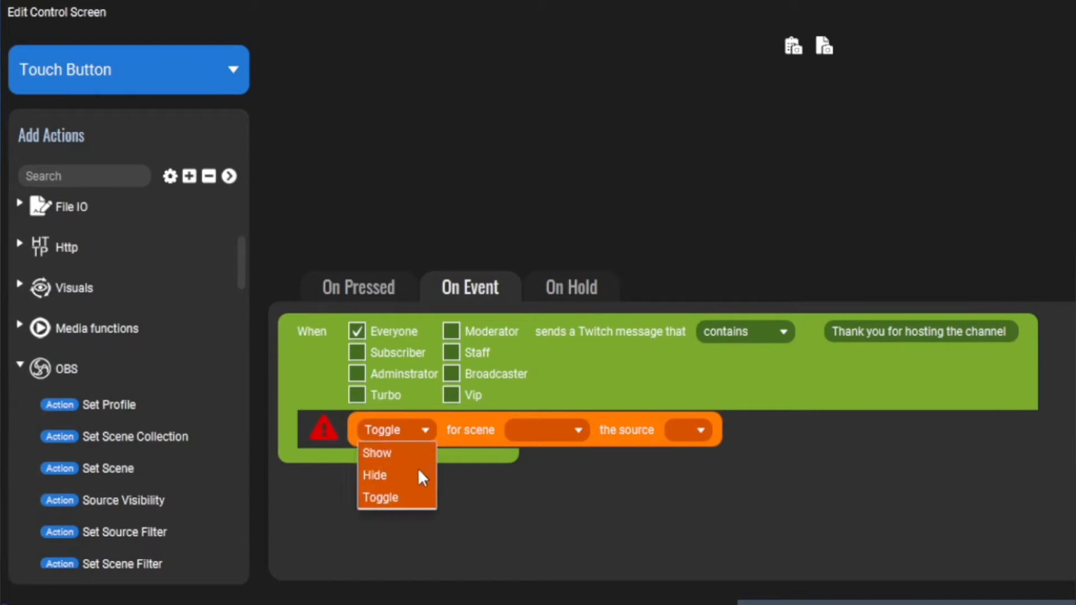
pyautogui.click(412, 457)
pyautogui.click(576, 430)
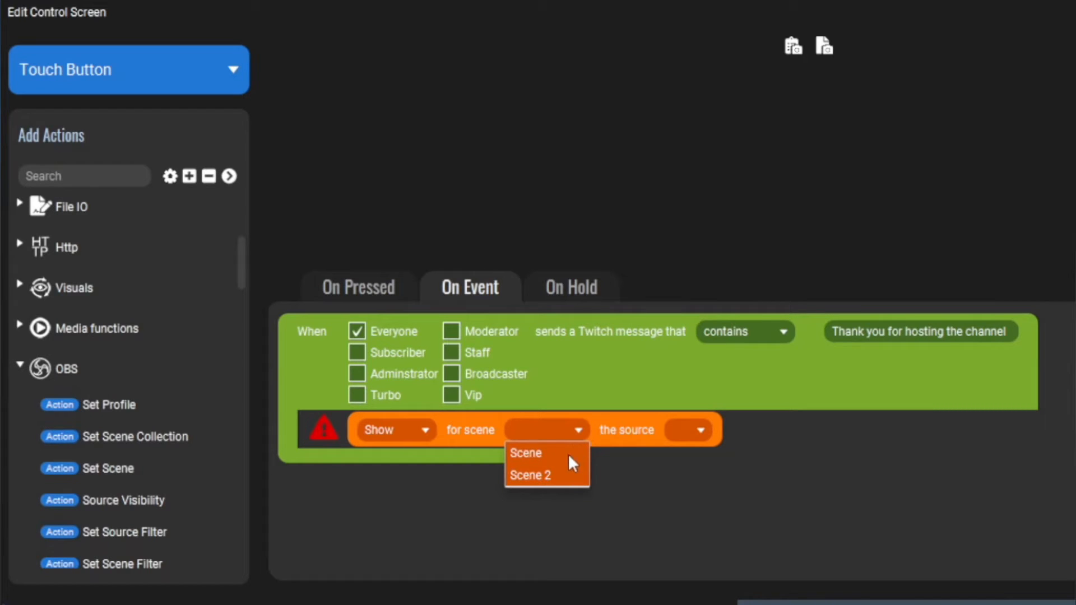
pyautogui.click(701, 431)
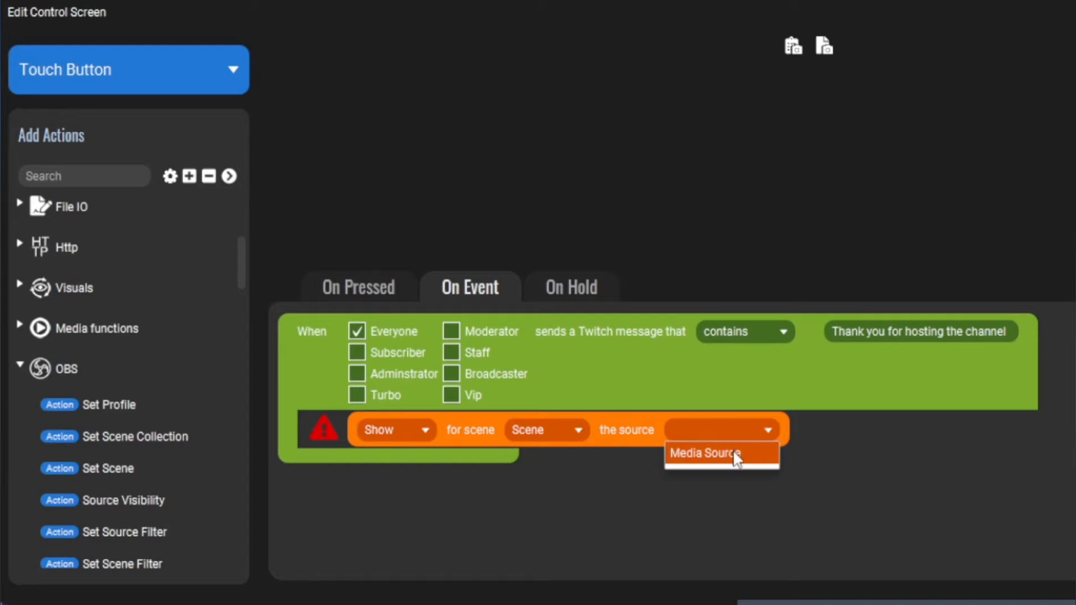
pyautogui.click(570, 432)
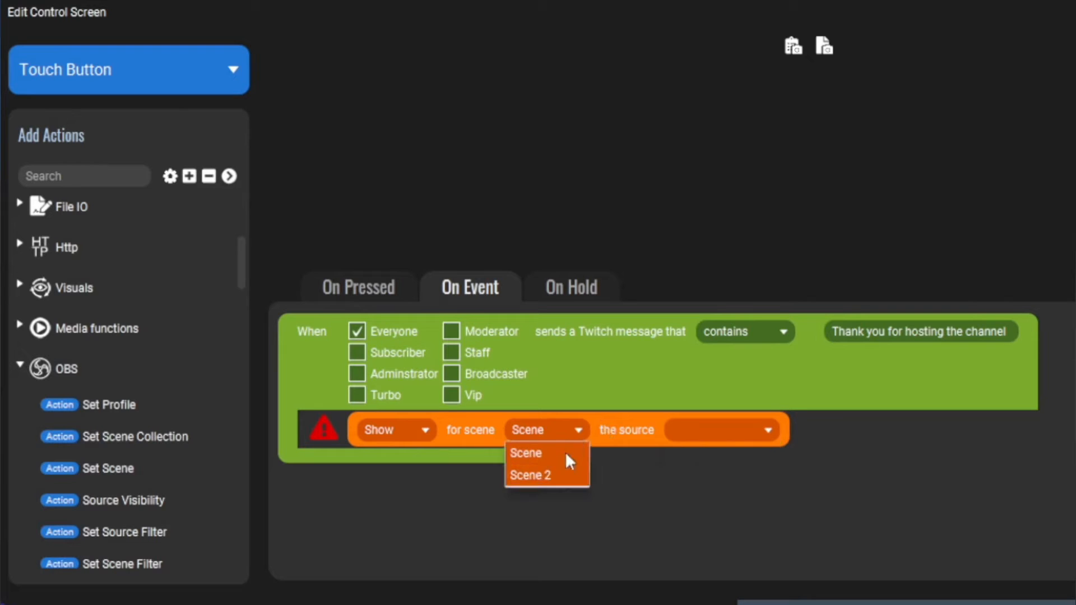
pyautogui.click(563, 474)
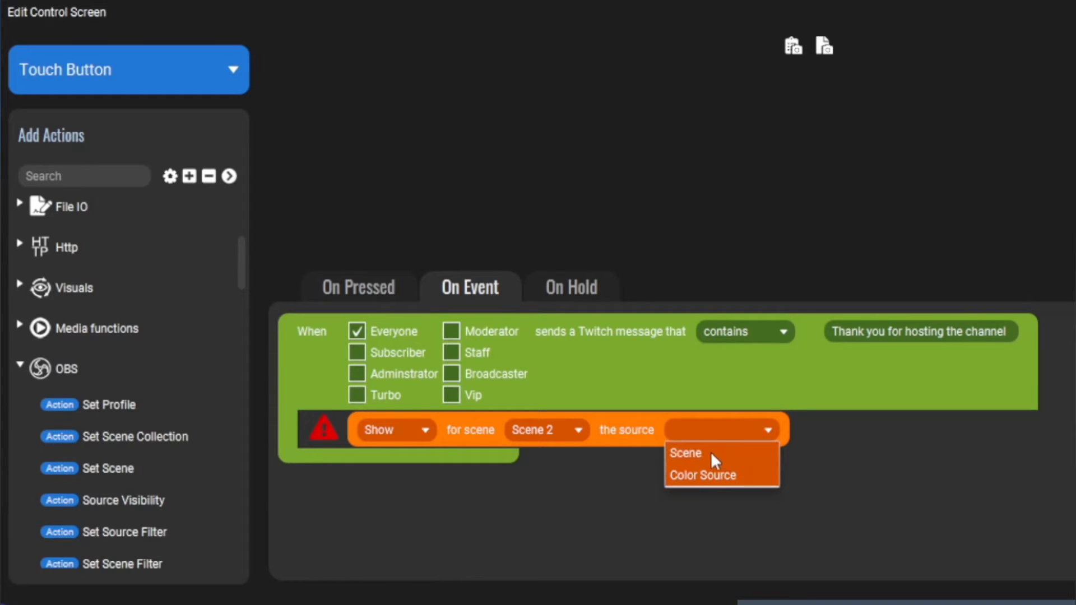
pyautogui.click(711, 453)
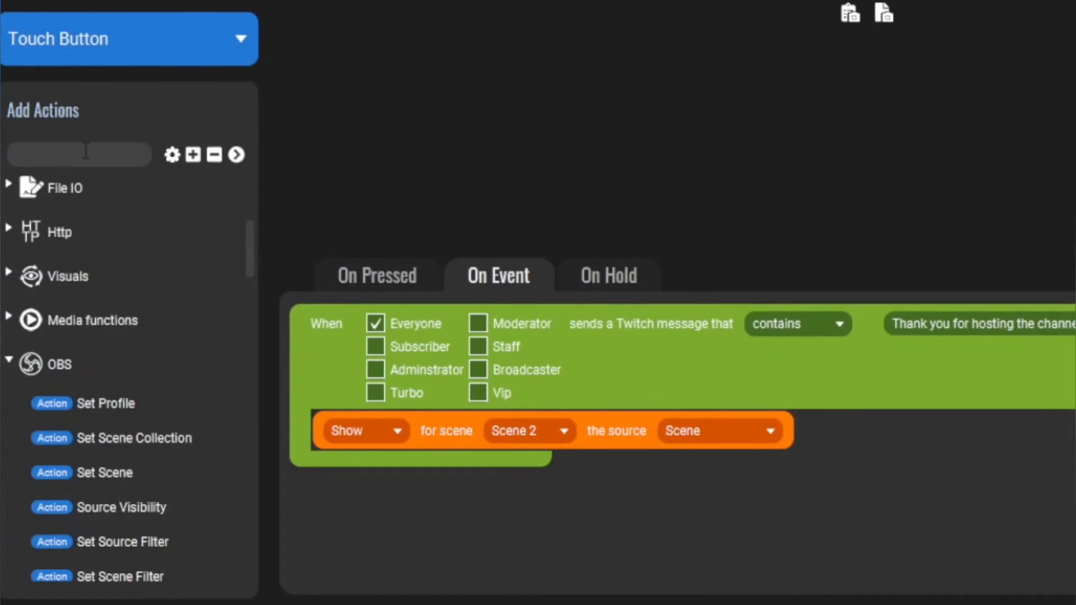
# Step: Add a Wait for Timer action of 8 seconds after the Show action in the event
pyautogui.click(85, 152)
pyautogui.write('wai')
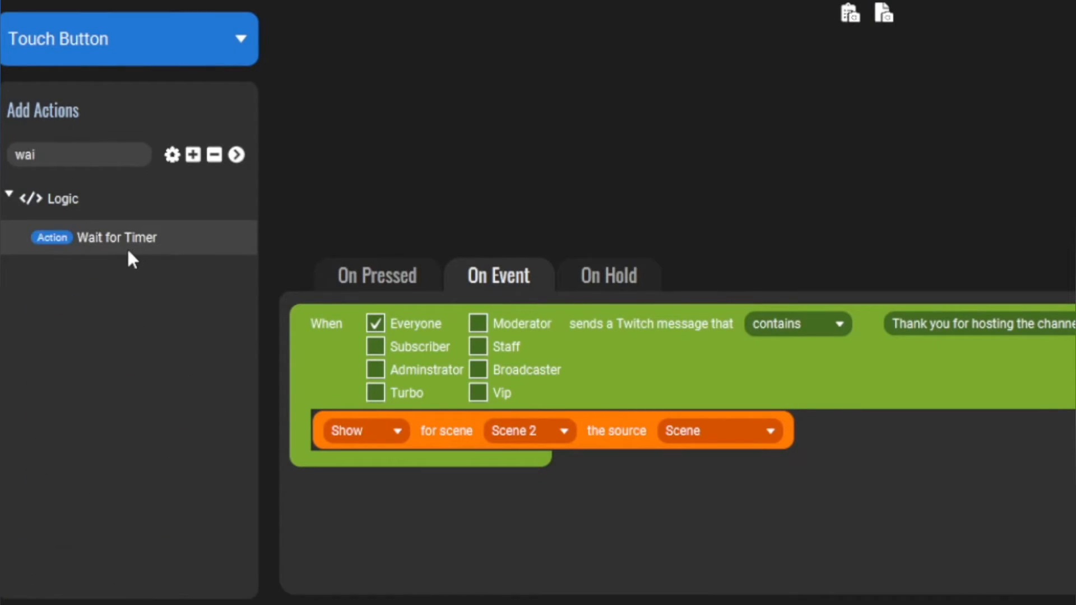
pyautogui.moveTo(127, 248); pyautogui.dragTo(402, 455)
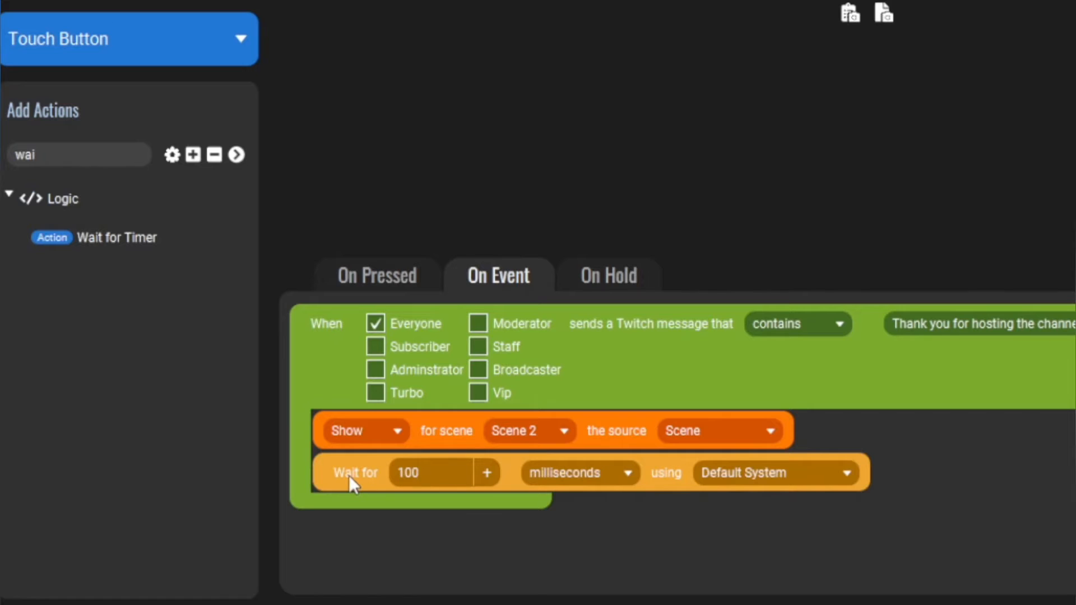
pyautogui.press('BackSpace')
pyautogui.press('BackSpace')
pyautogui.press('BackSpace')
pyautogui.write('8')
pyautogui.click(612, 476)
pyautogui.click(583, 526)
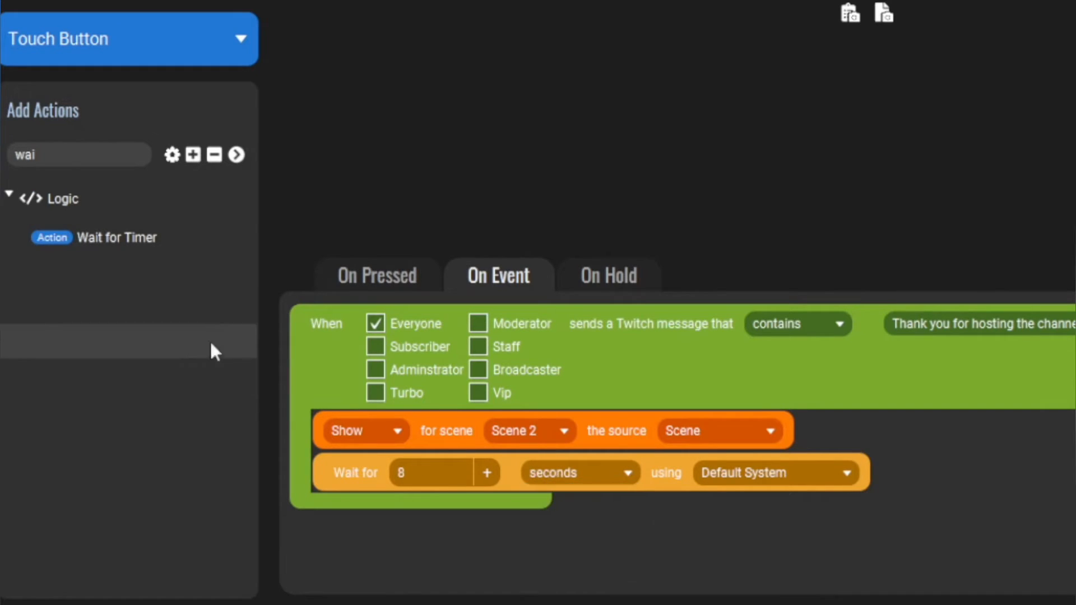
# Step: Add a second Source Visibility action after the wait that hides the source Scene in Scene 2
pyautogui.moveTo(63, 161); pyautogui.dragTo(1, 158)
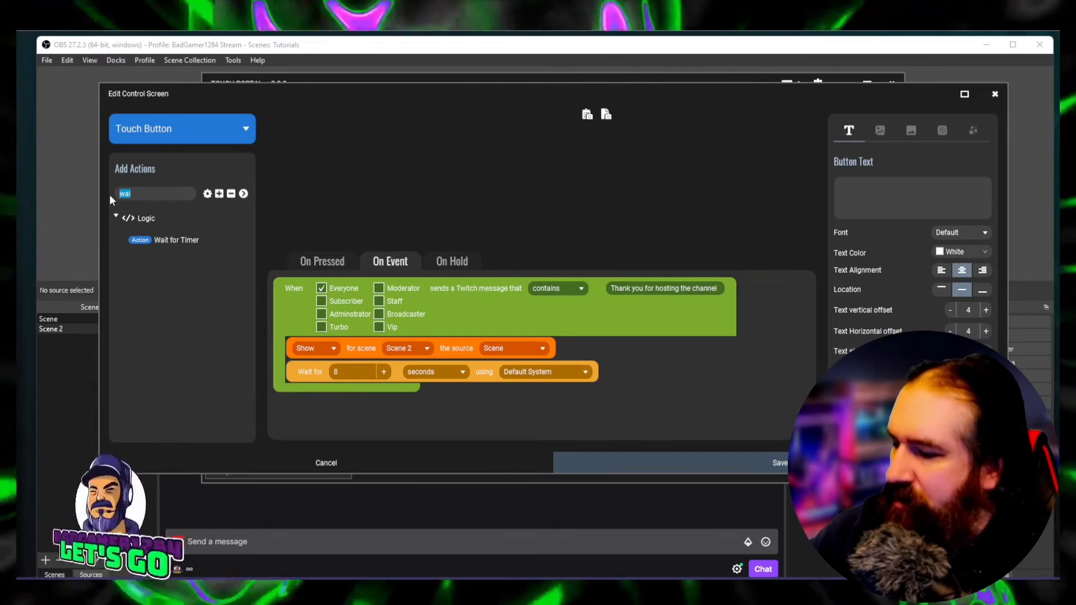
pyautogui.press('BackSpace')
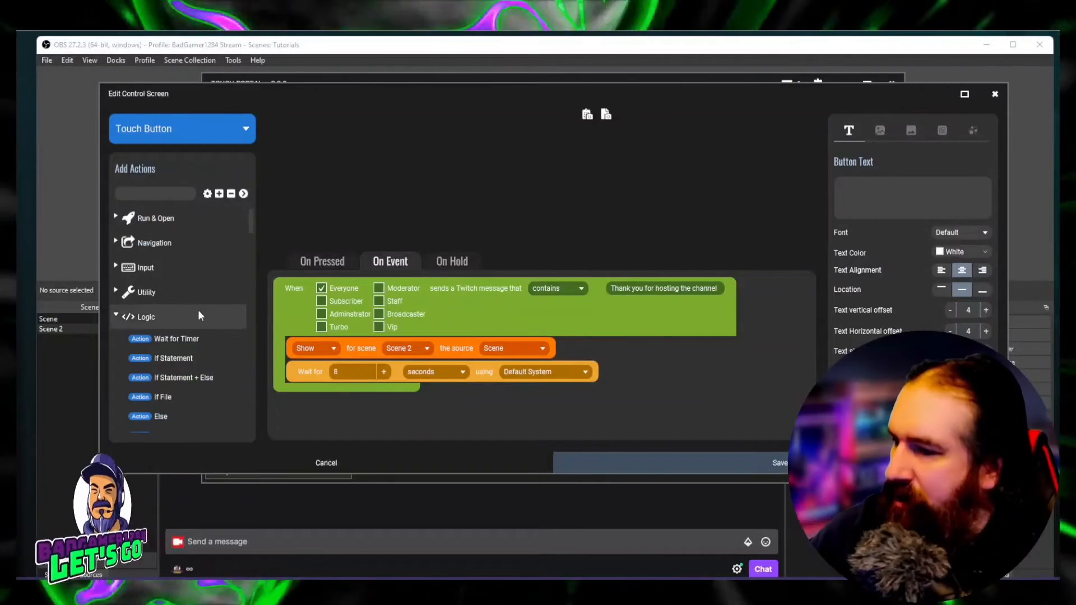
pyautogui.scroll(-10, 198, 317)
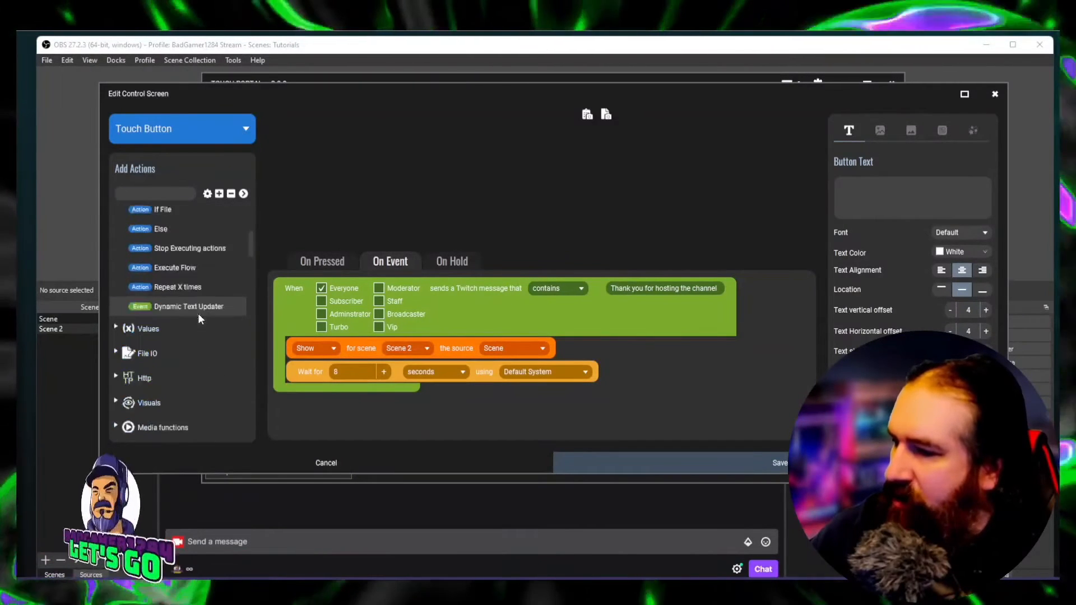
pyautogui.scroll(-1, 196, 334)
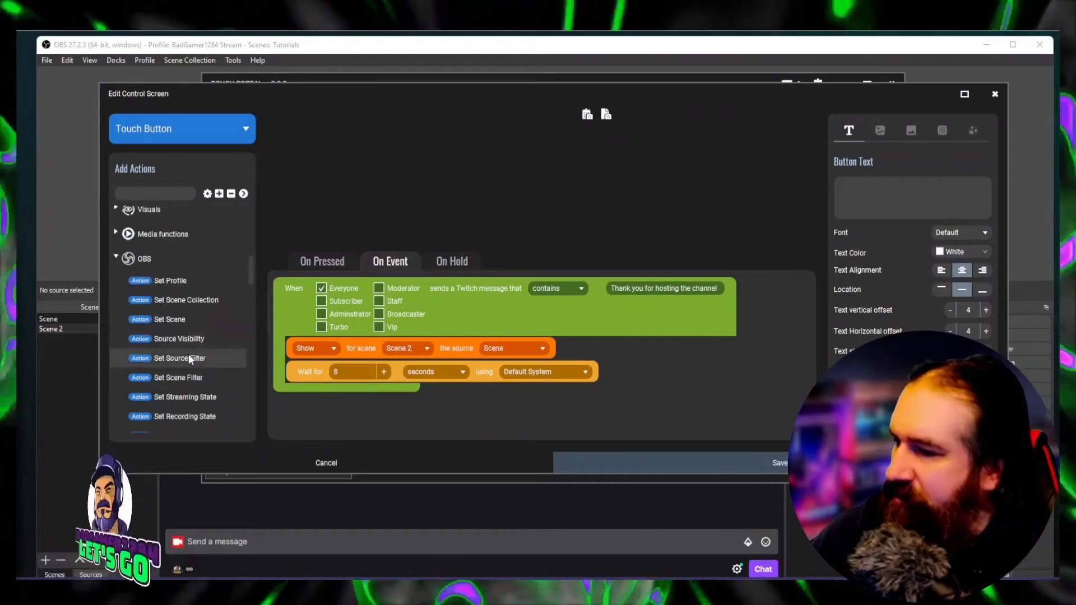
pyautogui.moveTo(180, 337); pyautogui.dragTo(355, 397)
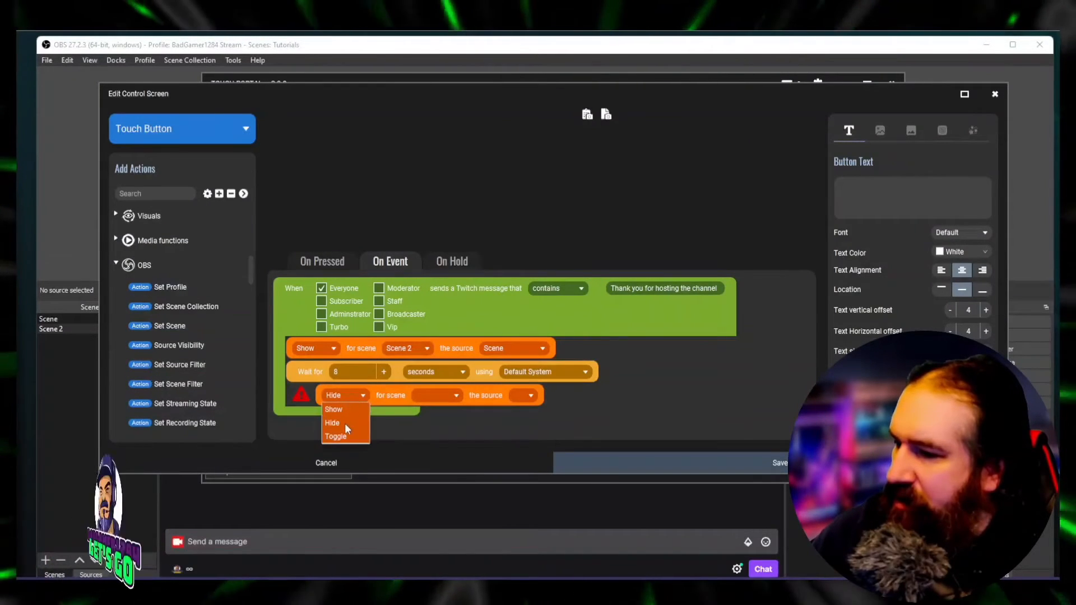
pyautogui.click(345, 422)
pyautogui.click(426, 398)
pyautogui.click(429, 423)
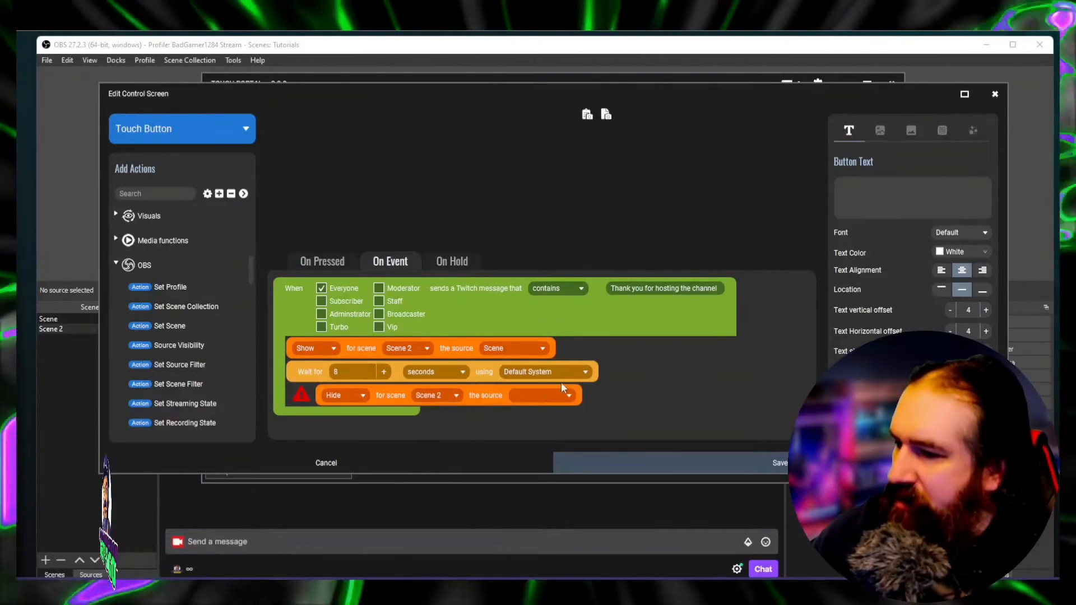
pyautogui.click(552, 397)
pyautogui.click(541, 413)
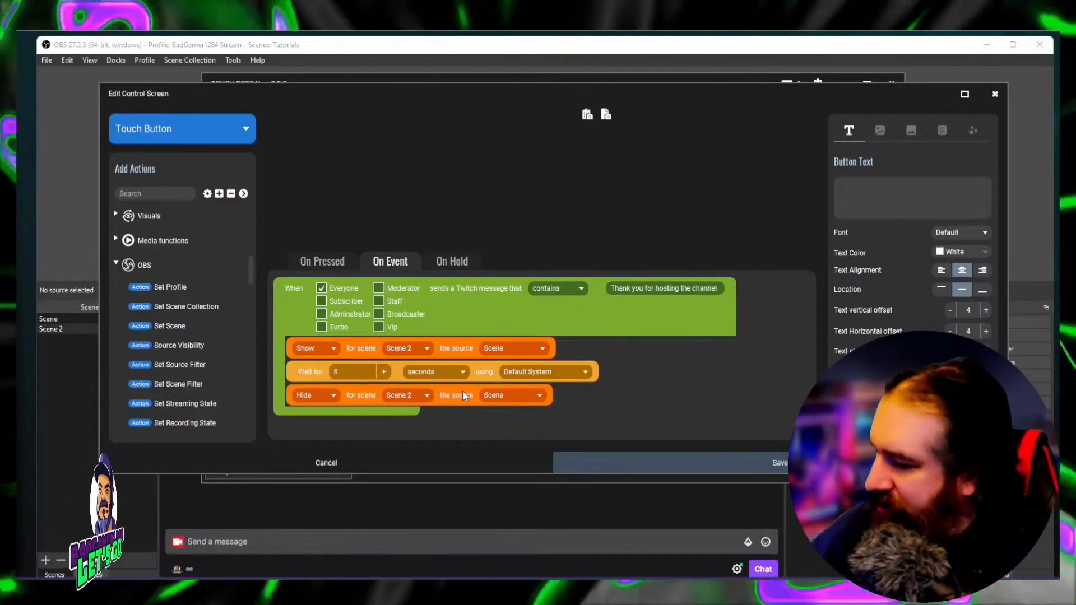
# Step: Copy the show, wait and hide actions from the event into the button's On Pressed actions and return to the On Event actions
pyautogui.click(452, 356)
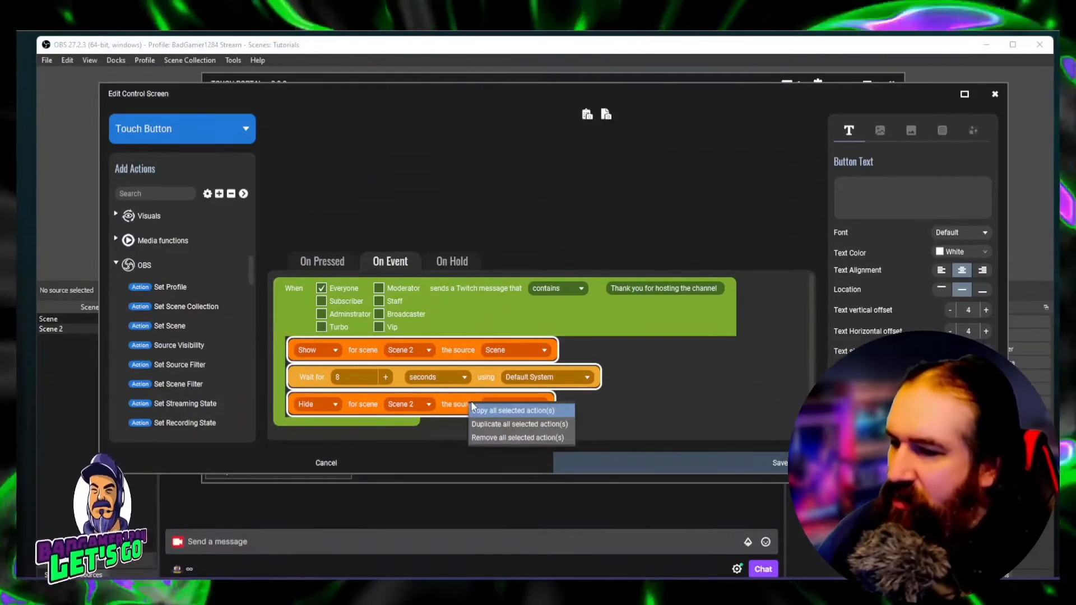
pyautogui.click(480, 415)
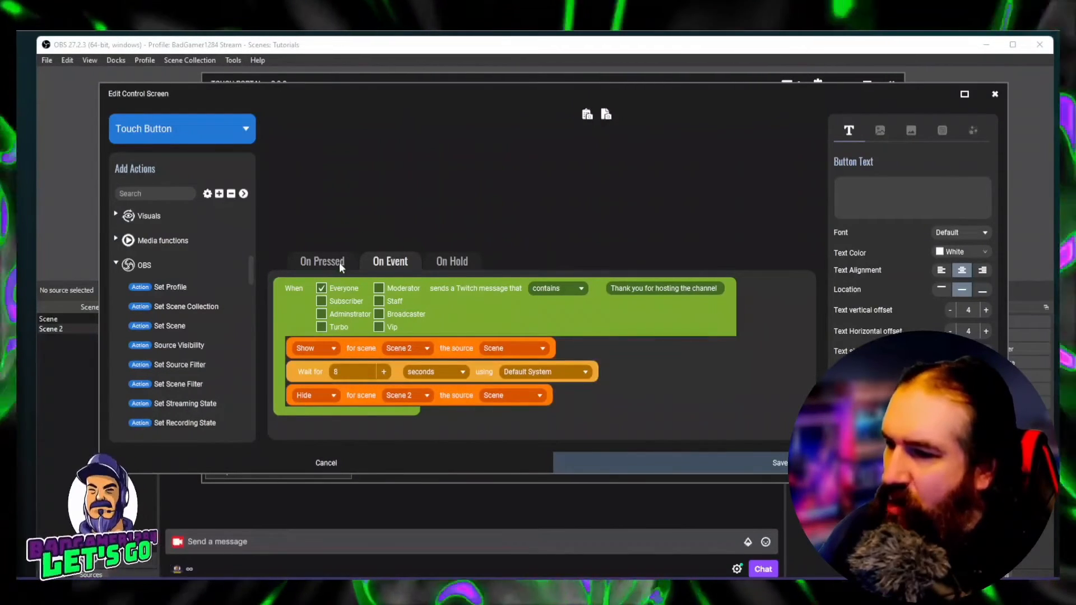
pyautogui.click(339, 262)
pyautogui.rightClick(365, 331)
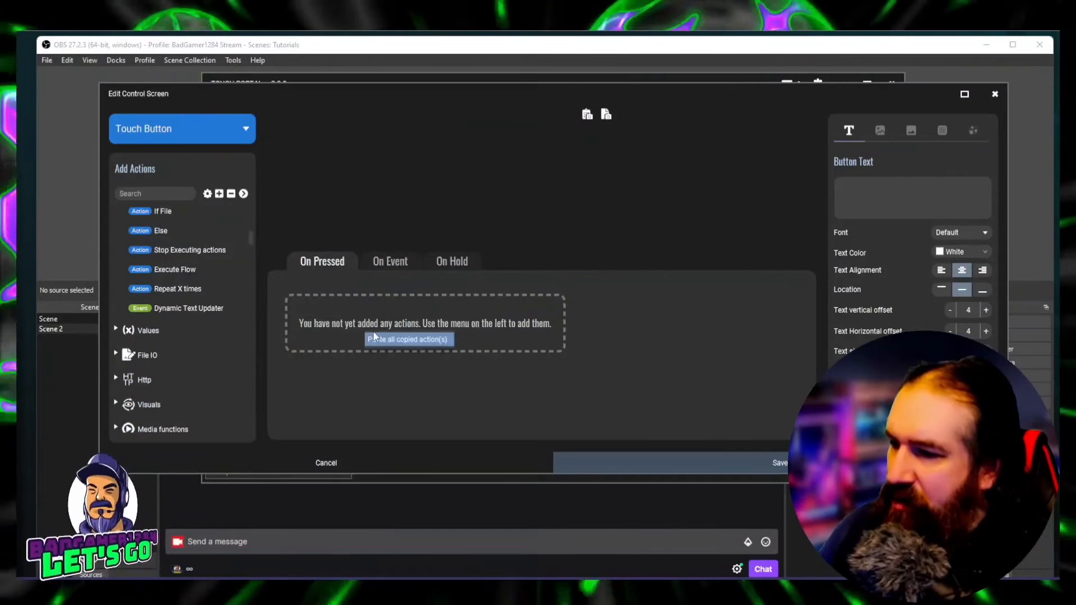
pyautogui.click(382, 340)
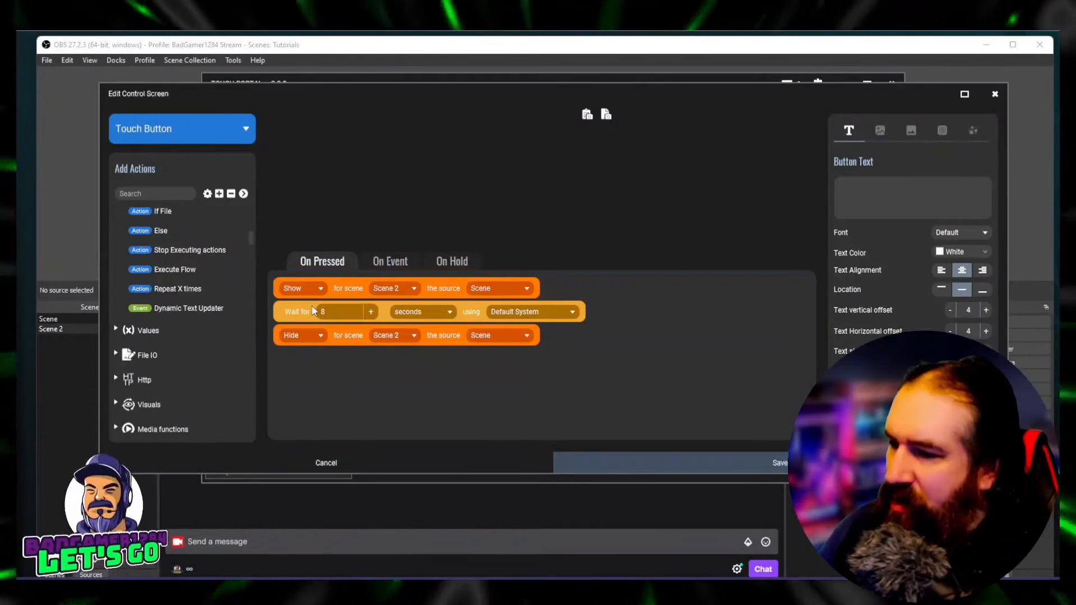
pyautogui.click(388, 260)
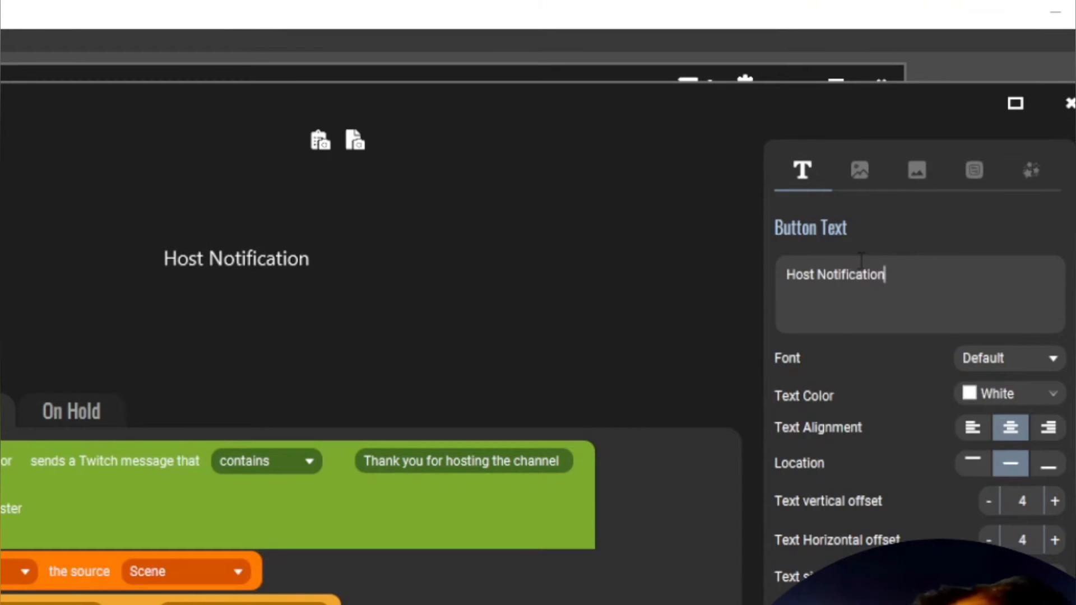
# Step: Label the button Host Notification along its upper edge and give it the house icon from the icon pack
pyautogui.click(985, 467)
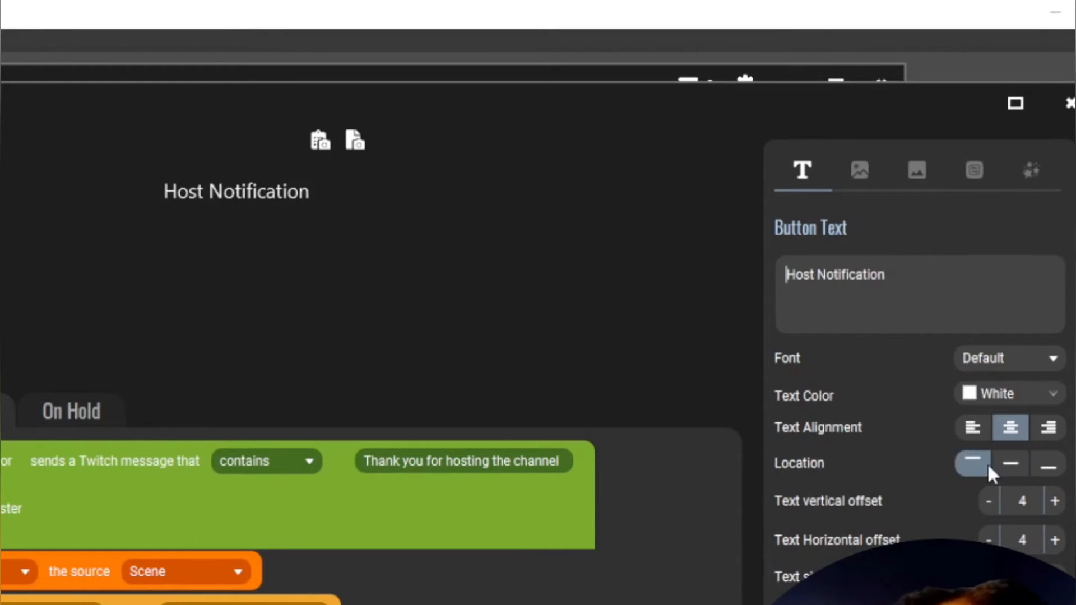
pyautogui.click(860, 173)
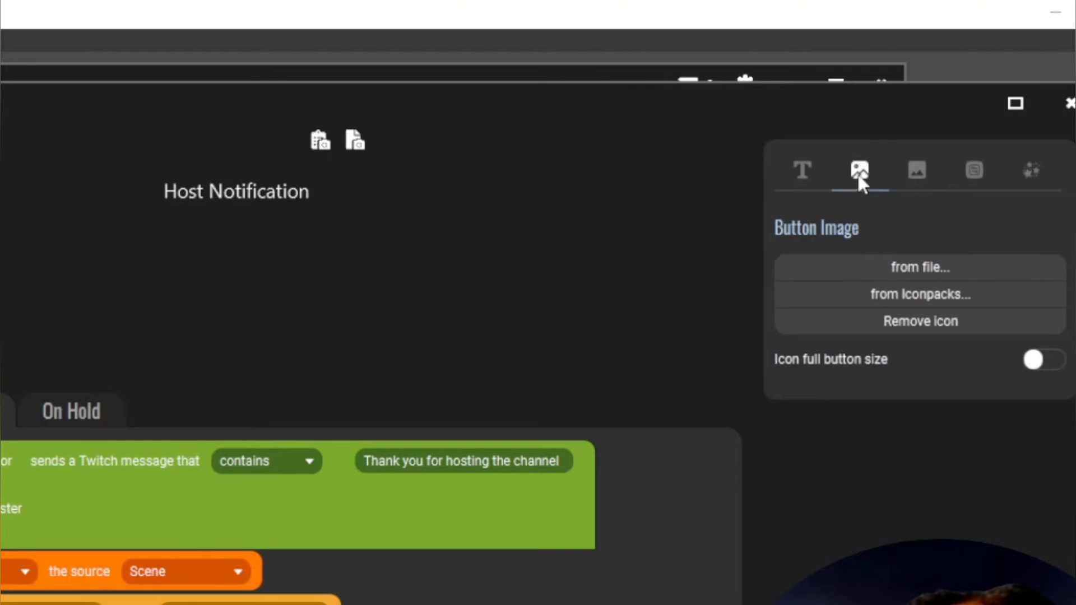
pyautogui.click(873, 284)
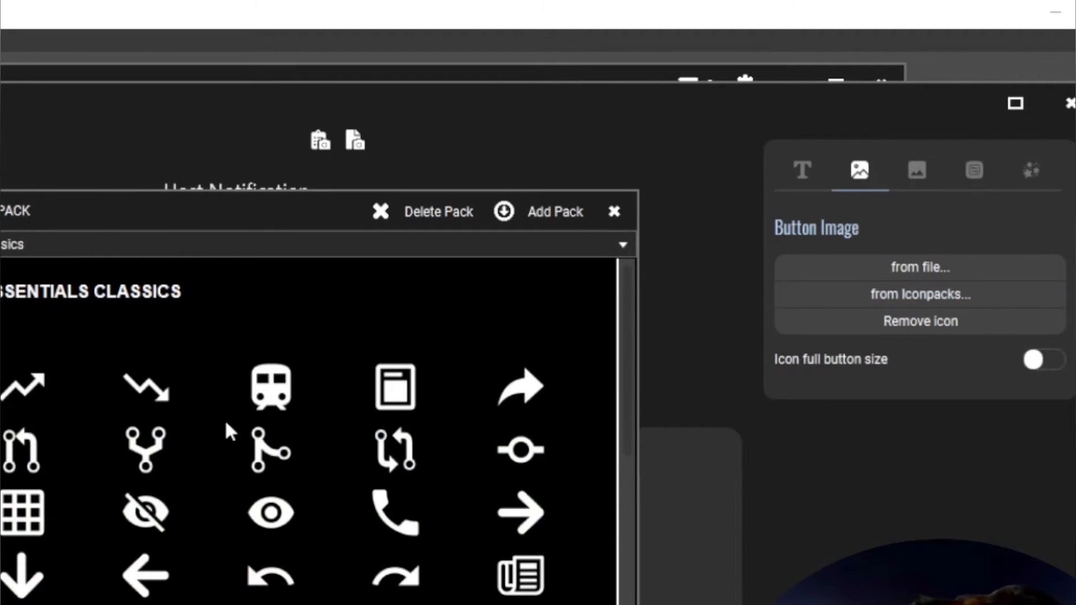
pyautogui.scroll(-3, 213, 432)
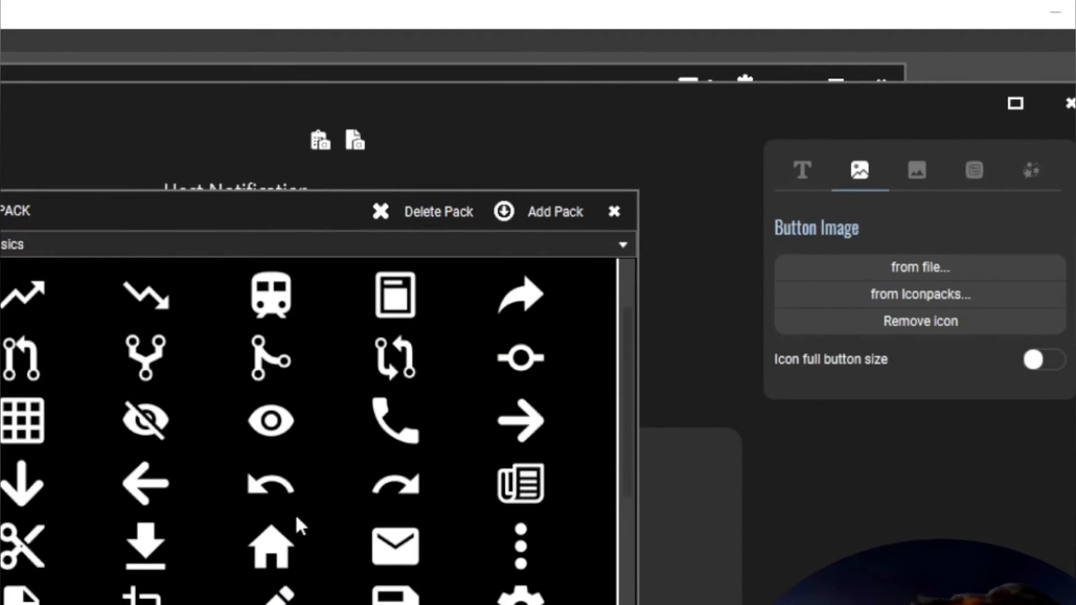
pyautogui.click(270, 546)
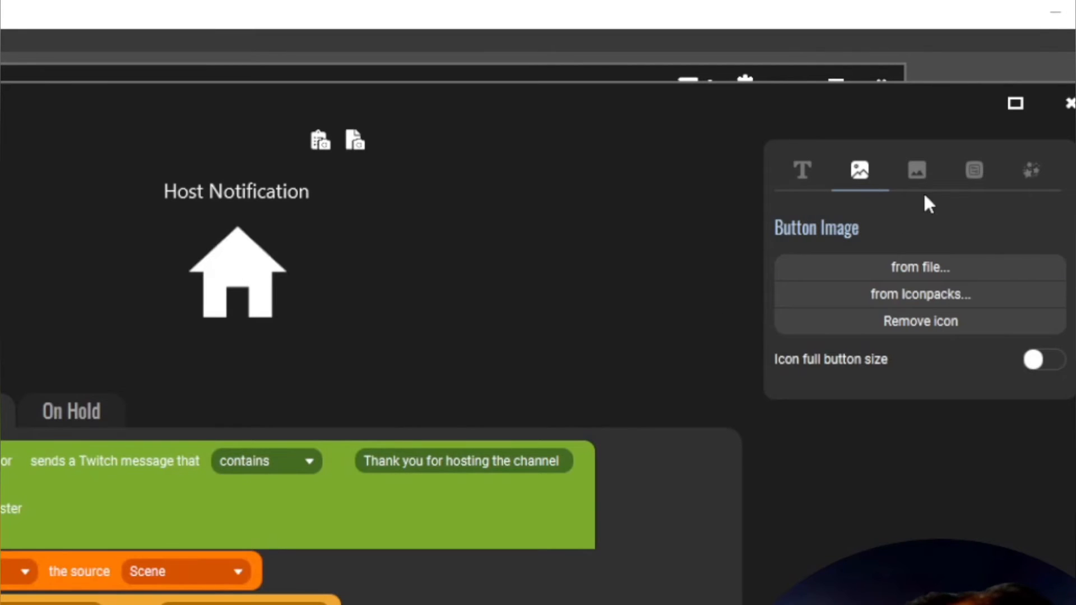
# Step: Give the button a visible background with a diagonal gradient from Teal to #331a80 and save the button
pyautogui.click(919, 175)
pyautogui.click(1046, 268)
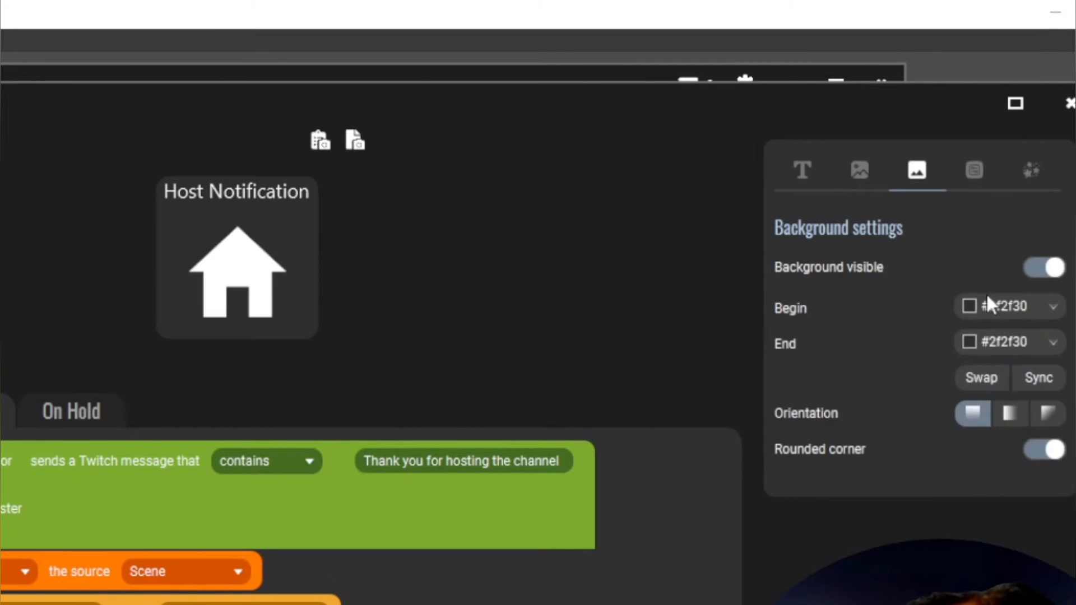
pyautogui.click(982, 314)
pyautogui.click(993, 344)
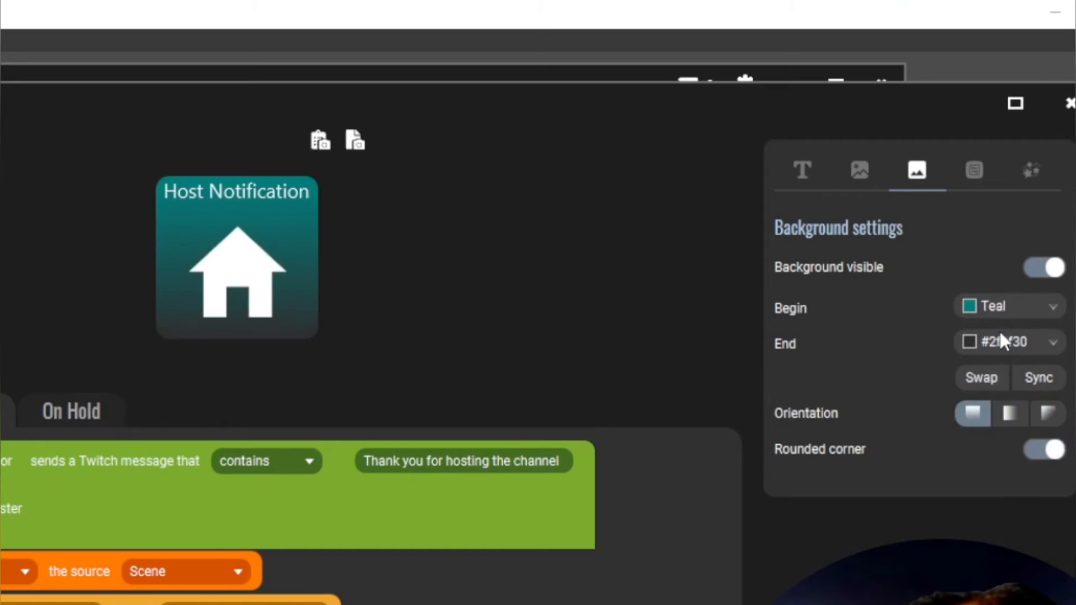
pyautogui.click(1003, 342)
pyautogui.click(1006, 441)
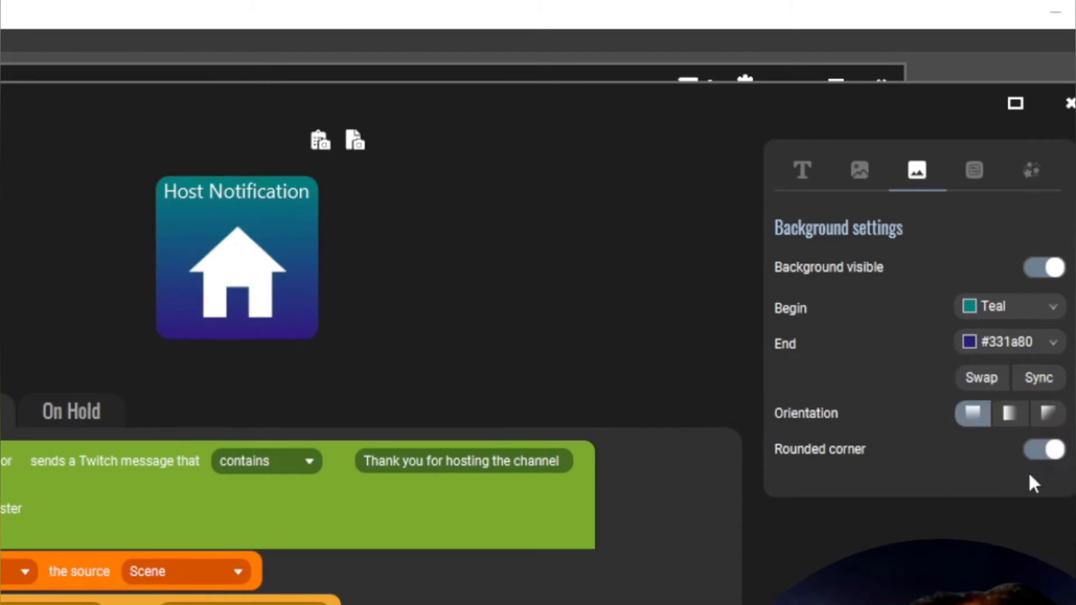
pyautogui.click(1047, 415)
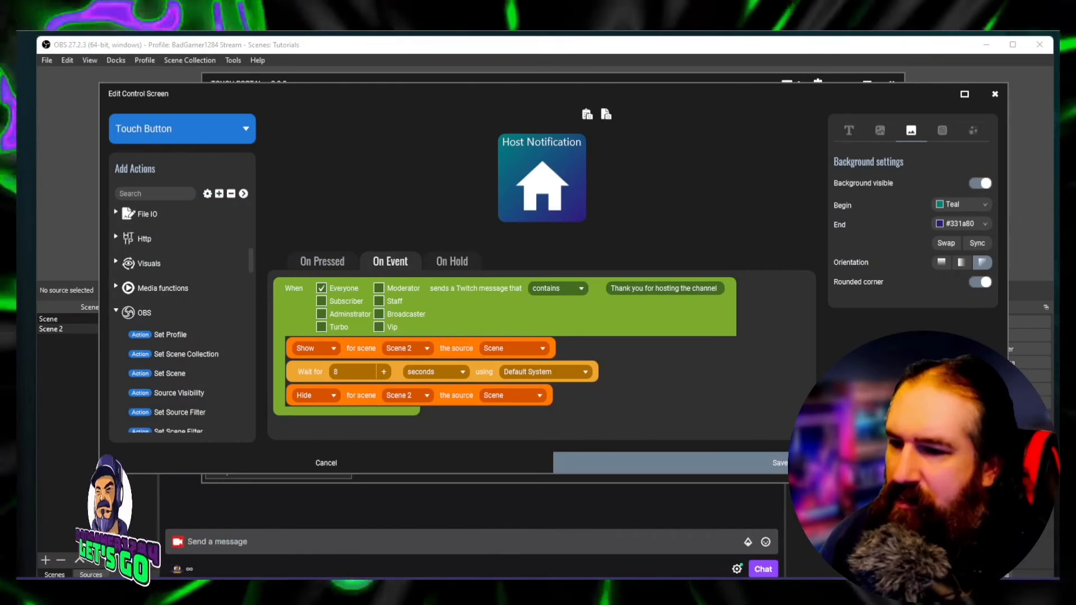
pyautogui.click(713, 463)
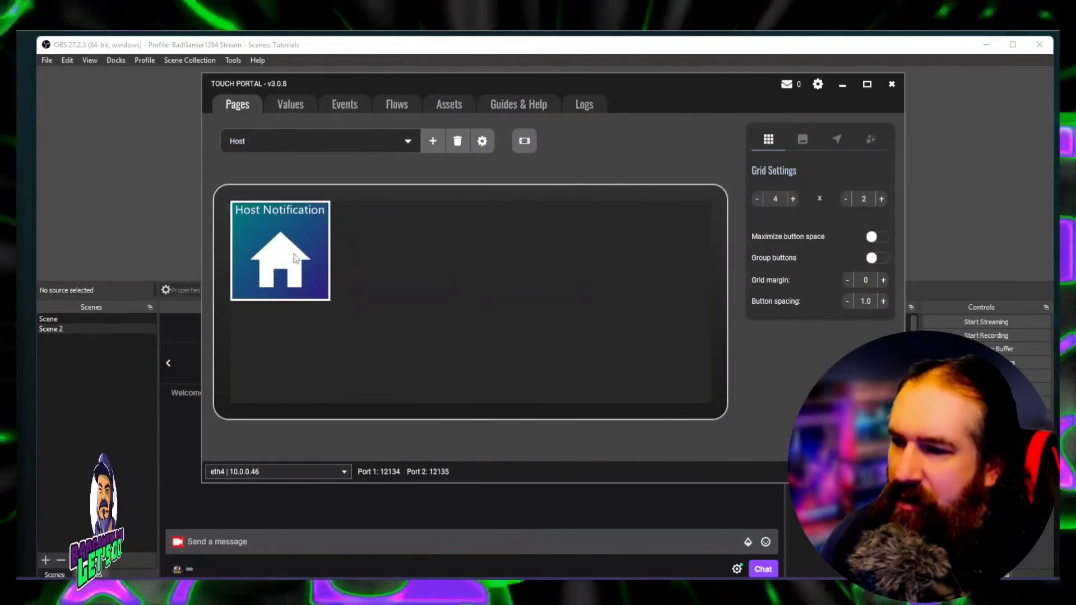
# Step: Switch to OBS and send the chat message "Thank you for hosting the channel" to test the hosting announcement
pyautogui.click(159, 226)
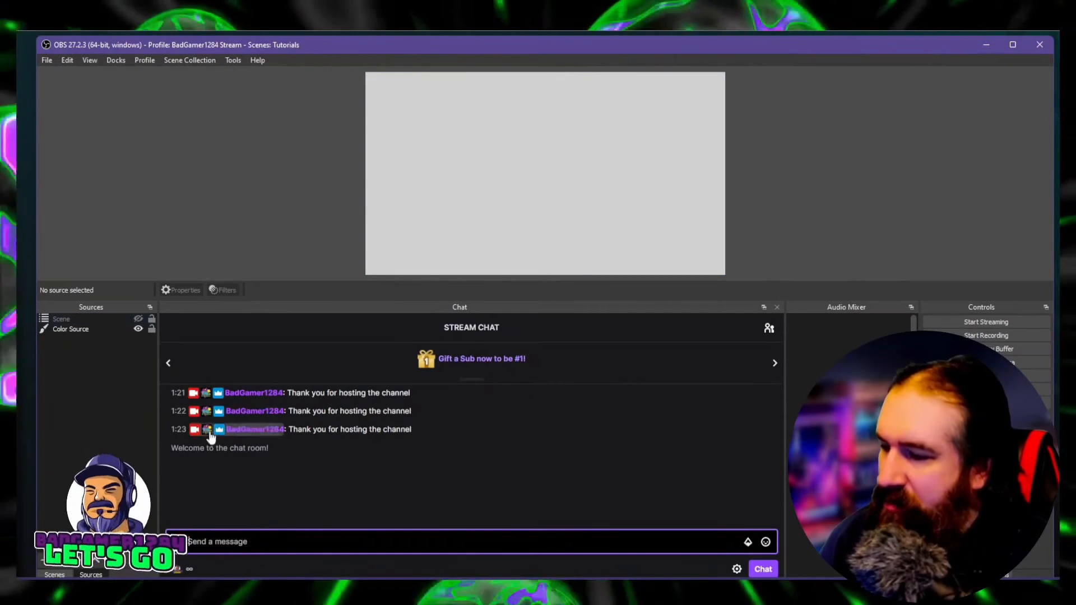
pyautogui.write('Thank you for hosting the channel')
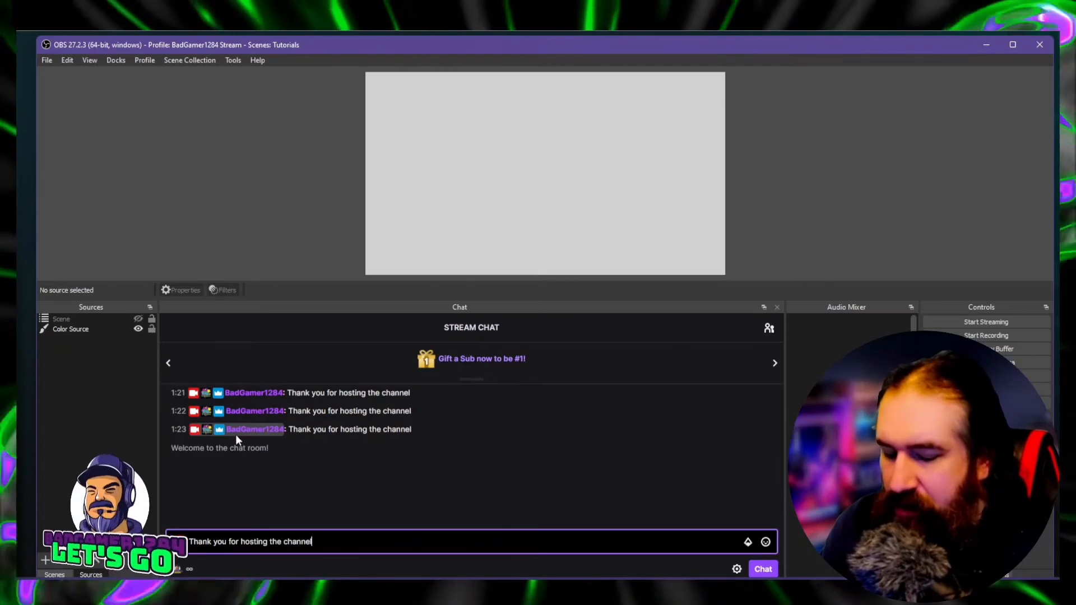
pyautogui.press('Return')
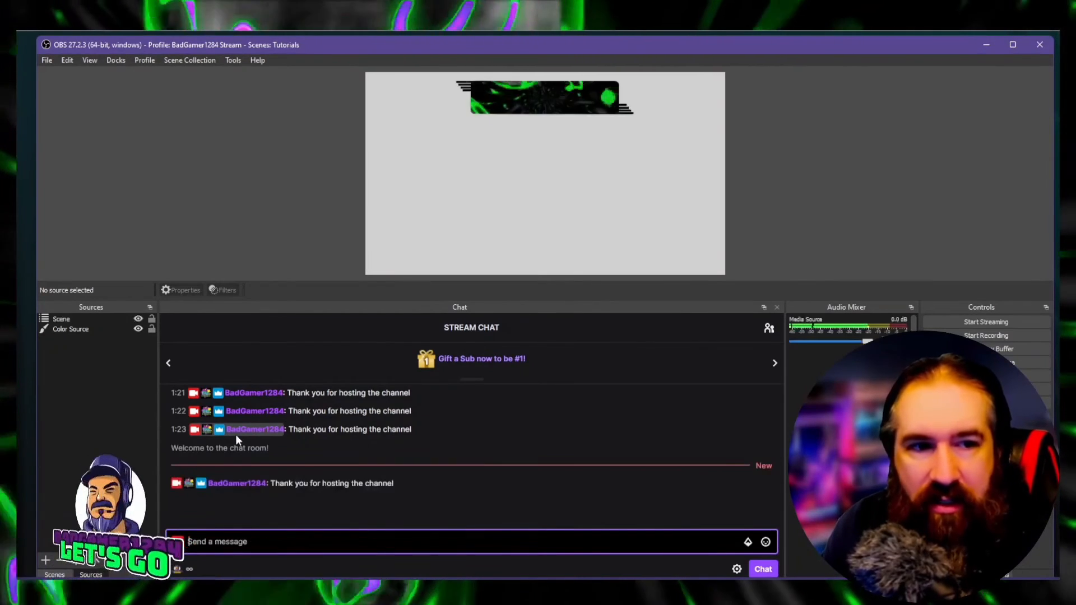